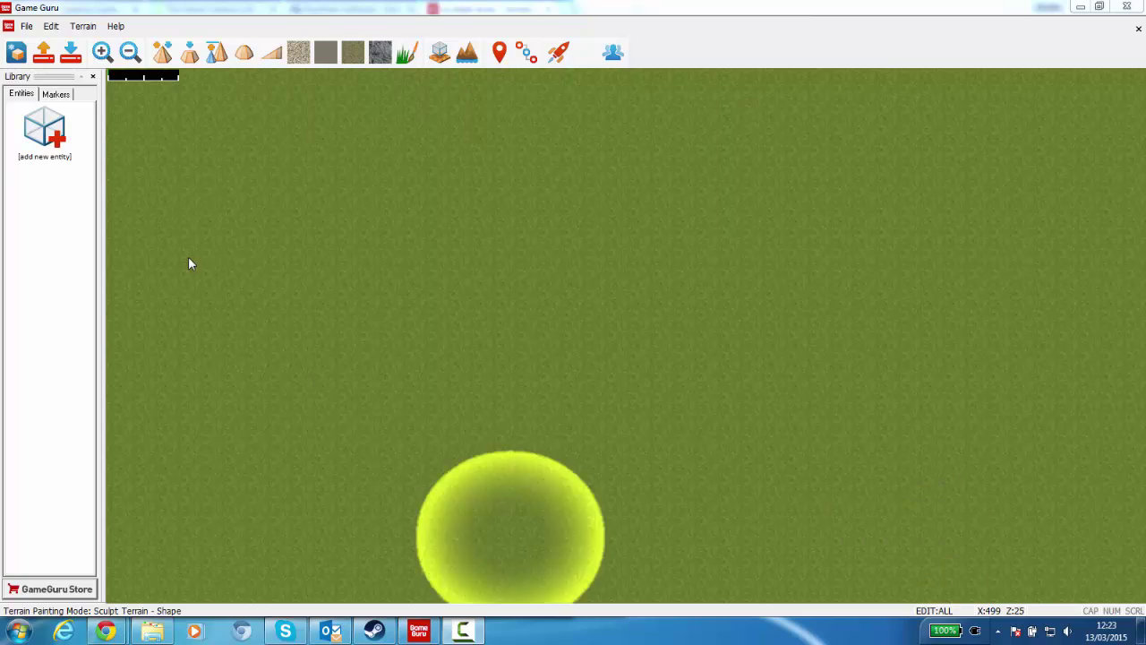
Place a Player Start marker from the Markers library near the centre of the grass terrain
left_click(56, 94)
left_click(44, 130)
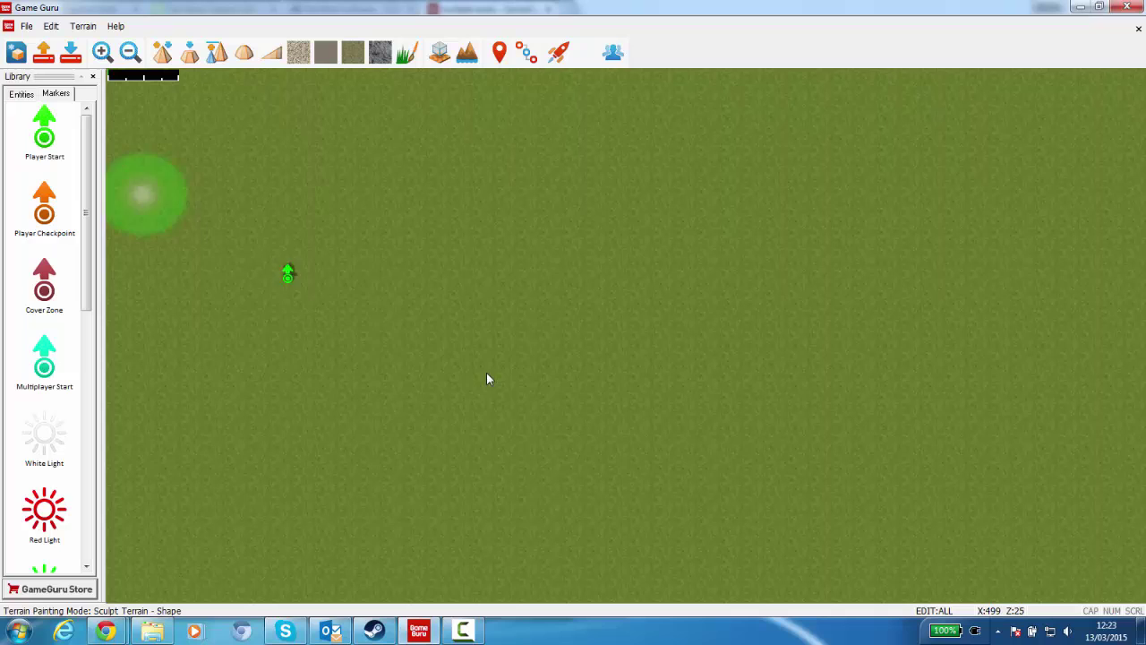
left_click(617, 420)
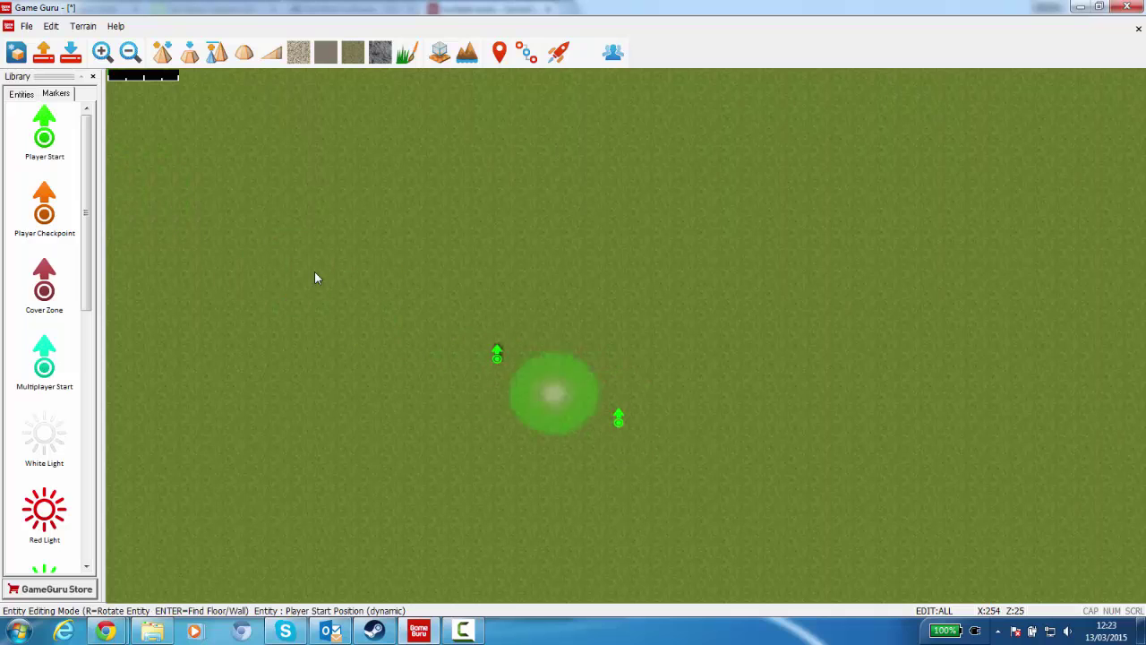
Add Portaloo 2 from the Furniture category of the entity library to the level's library
left_click(20, 94)
left_click(44, 128)
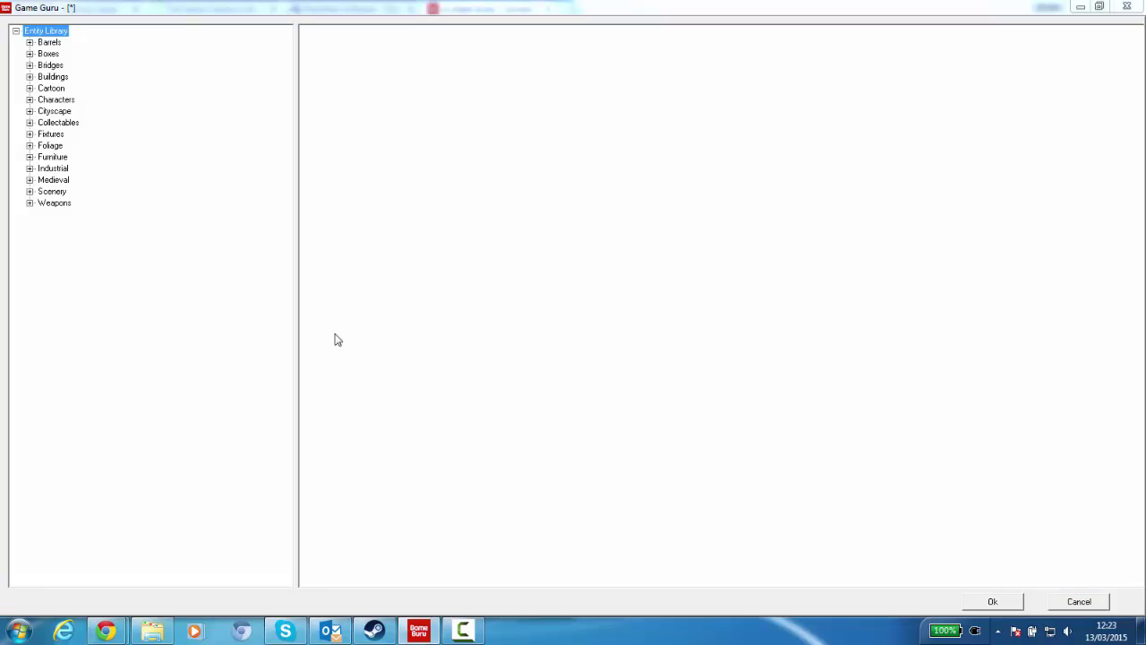
left_click(28, 170)
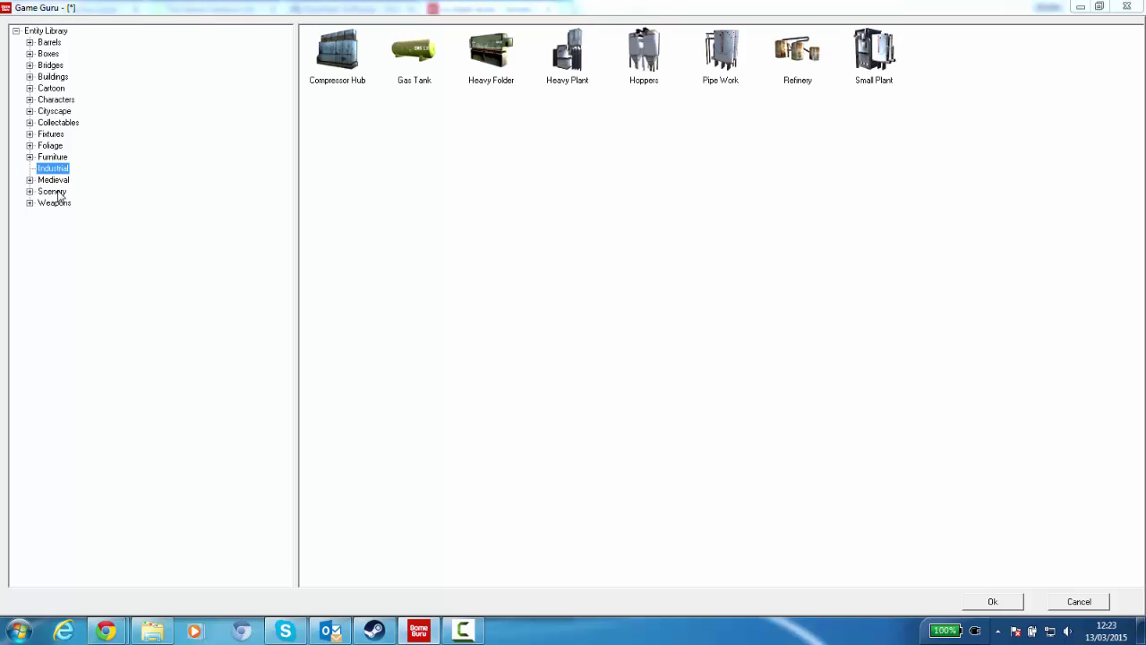
left_click(50, 159)
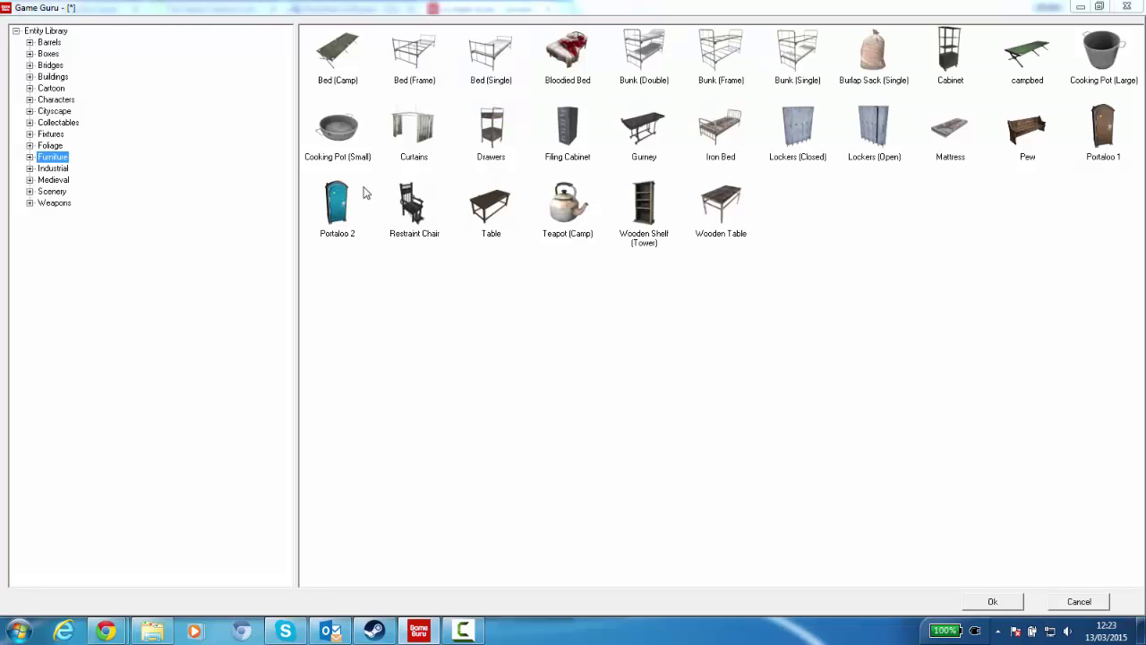
double_click(335, 211)
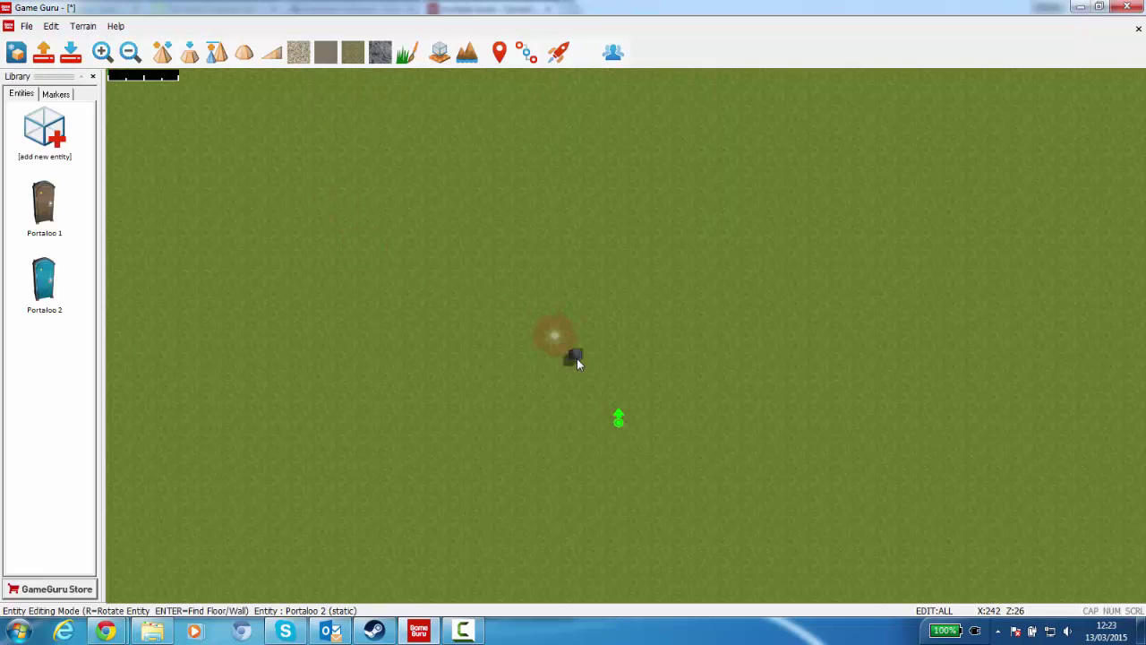
Switch to Portaloo 1 and place it on the terrain just north of the Player Start
left_click(44, 211)
left_click(616, 357)
left_click(607, 387)
left_click(55, 94)
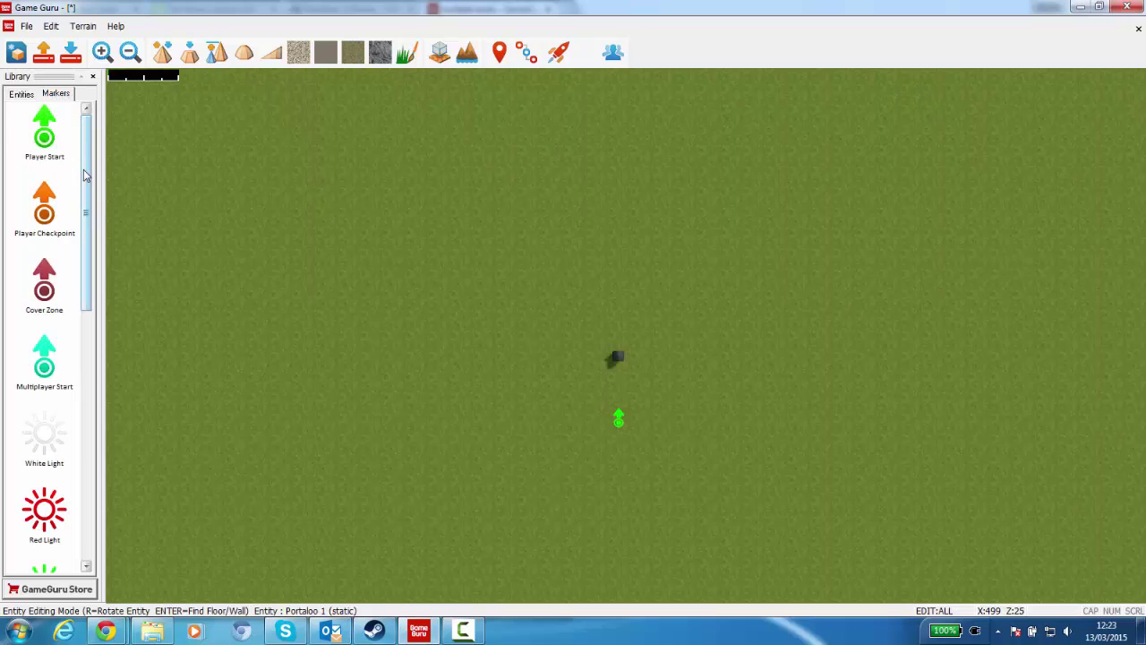
Drop a Win Zone marker on the portaloo and pull its lower corners outward into a trapezoid
left_click_drag(85, 176, 73, 448)
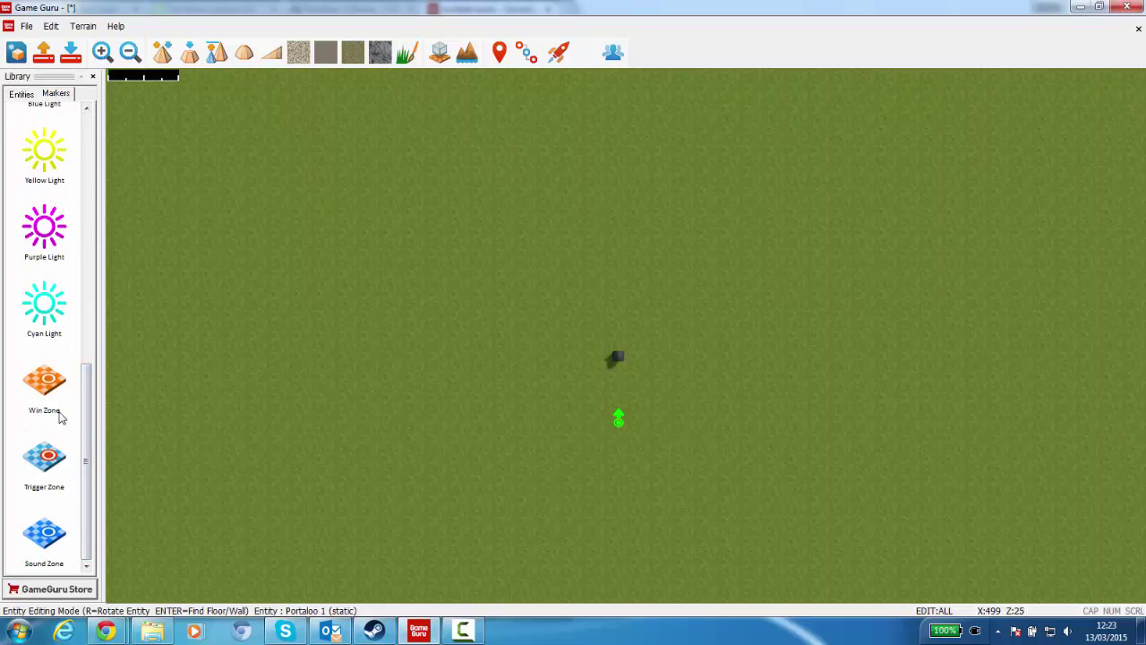
left_click(45, 385)
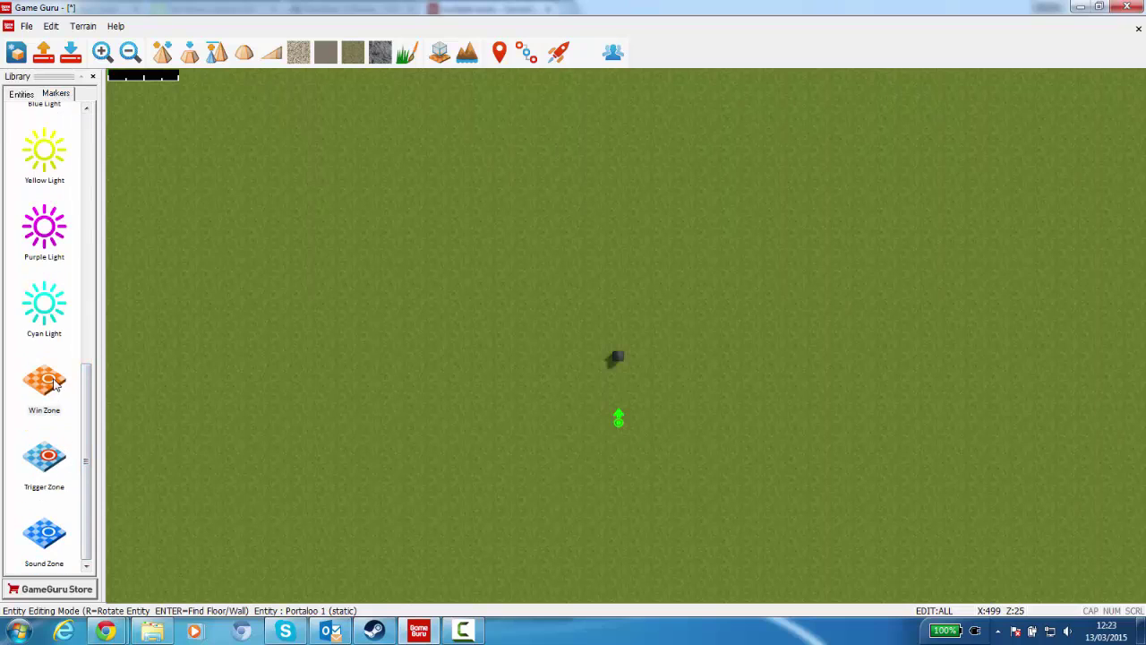
left_click(615, 315)
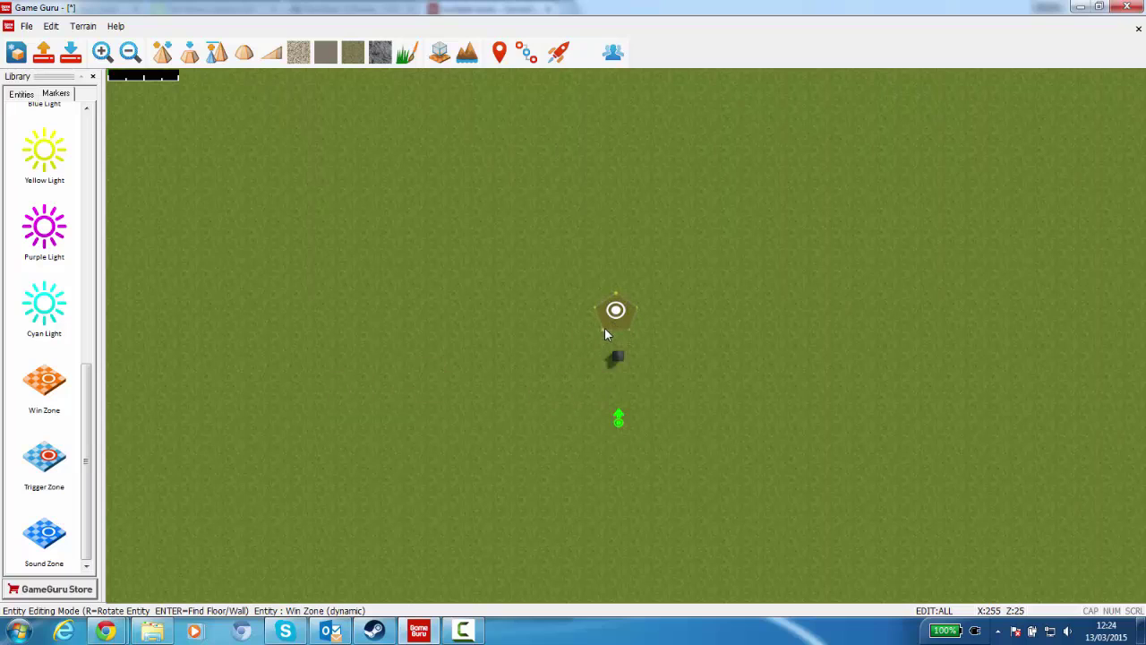
left_click_drag(606, 334, 583, 379)
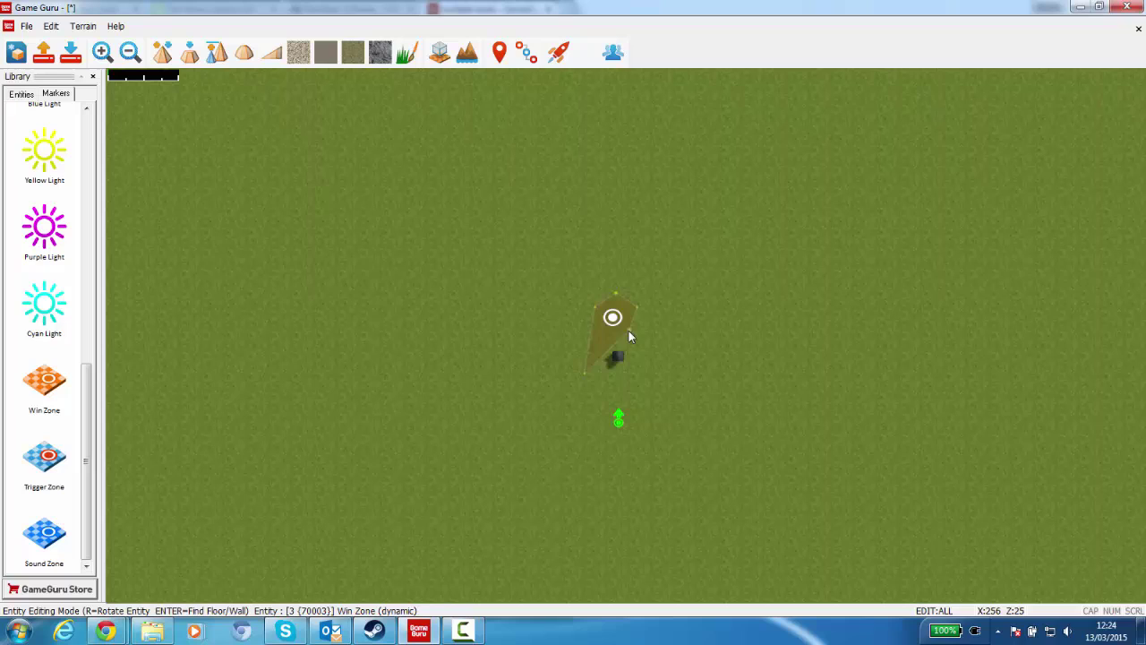
mouse_move(628, 332)
left_mouse_down()
mouse_move(652, 377)
mouse_move(585, 385)
mouse_move(649, 398)
mouse_move(647, 386)
left_mouse_up()
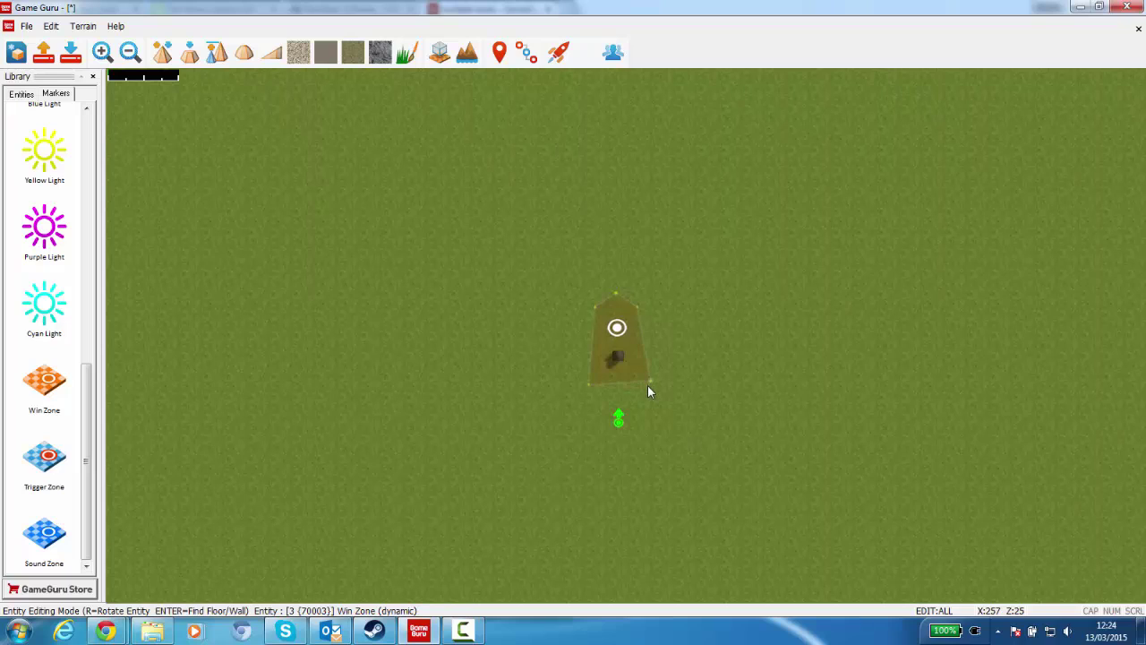
Set the win zone's If Used property to level2 and apply the change
left_click(617, 329)
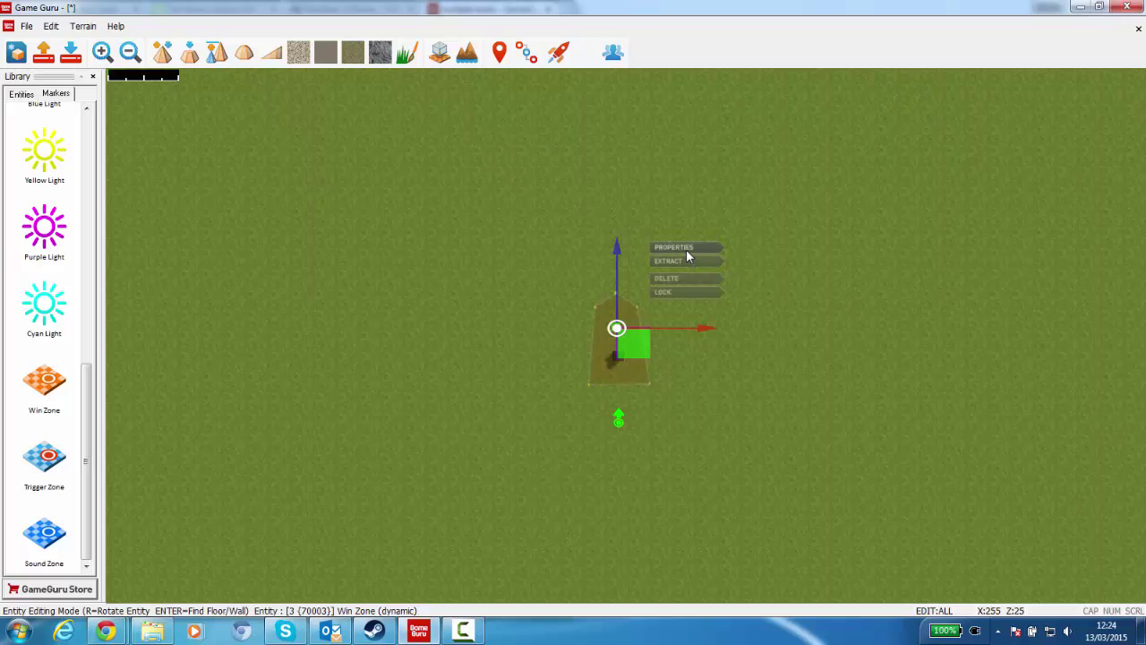
left_click(686, 248)
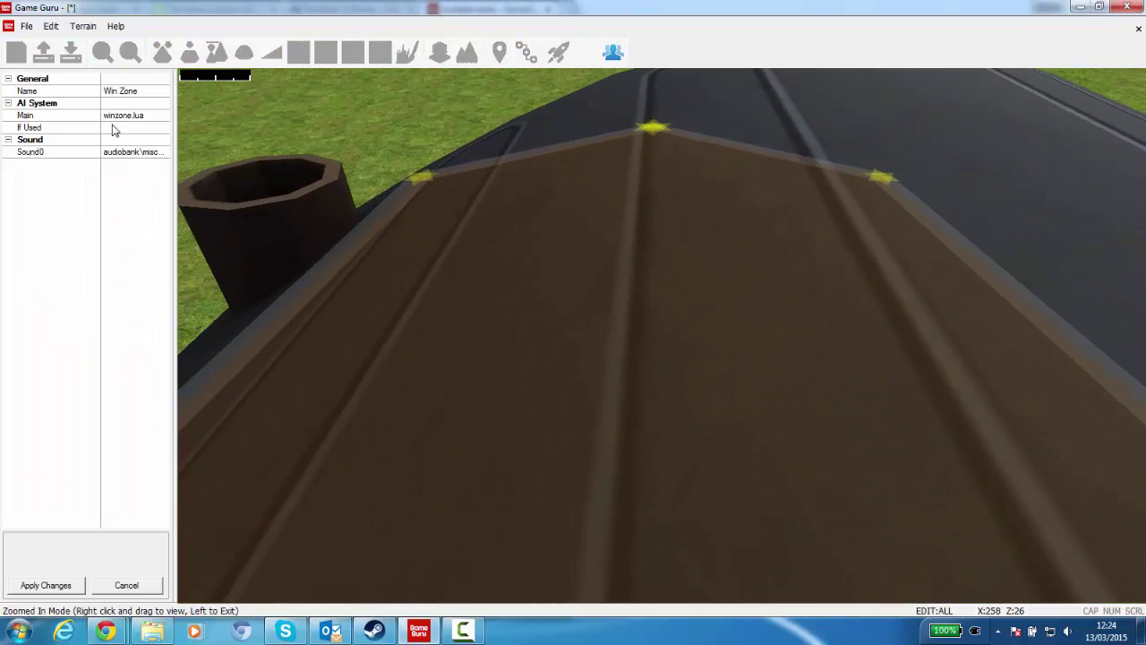
left_click(117, 129)
type("level2")
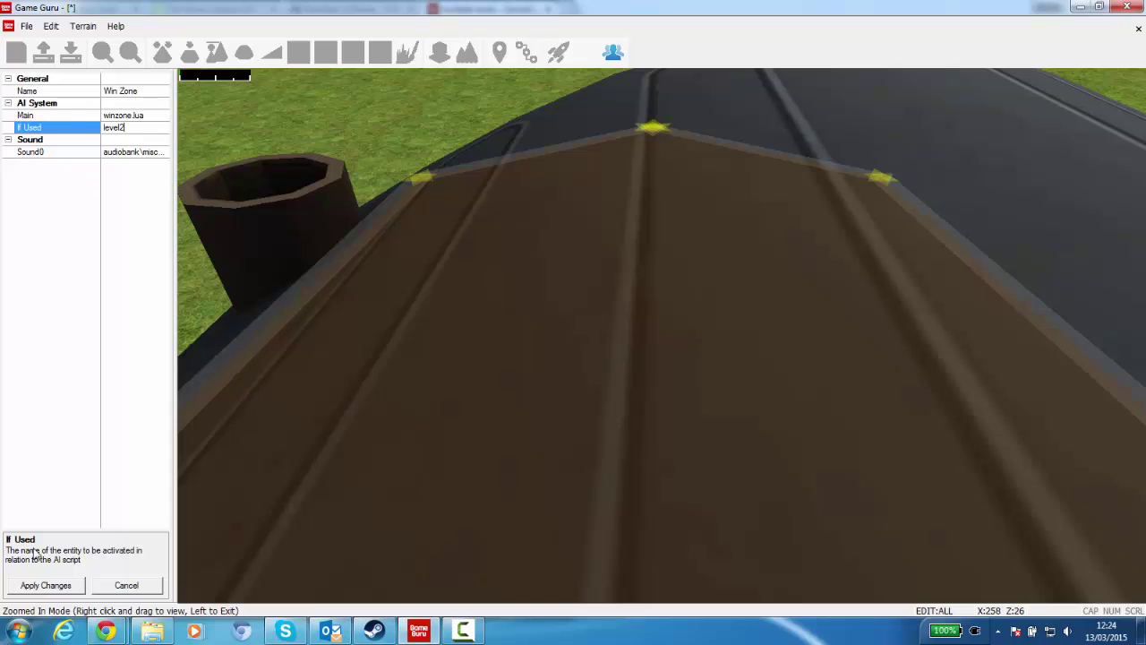
left_click(44, 585)
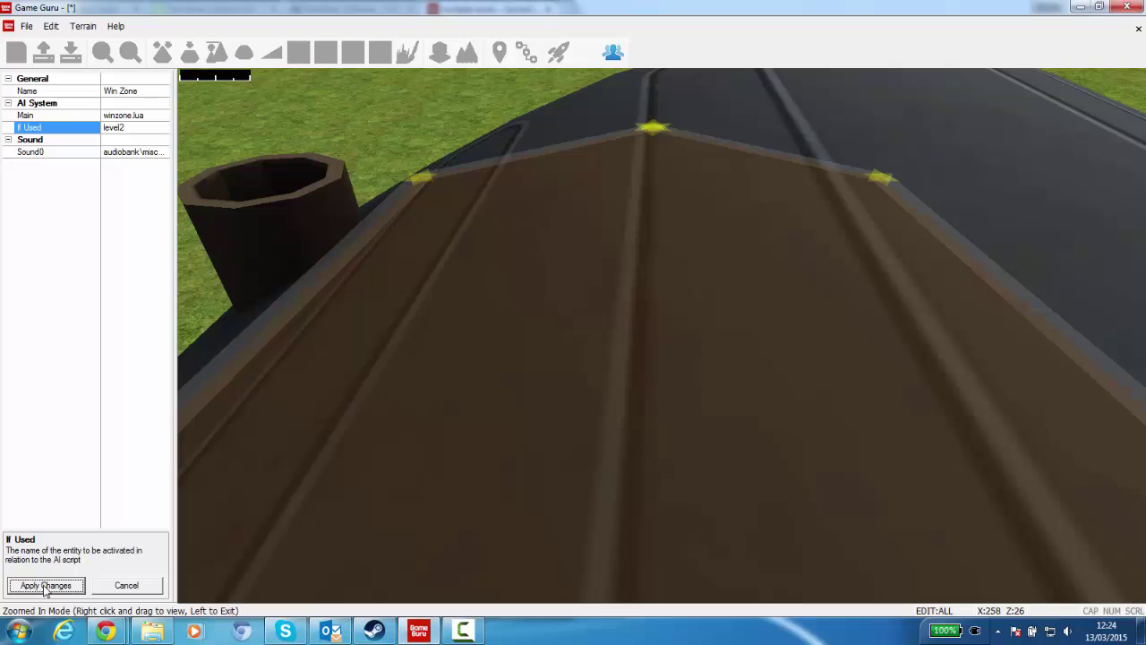
left_click(148, 588)
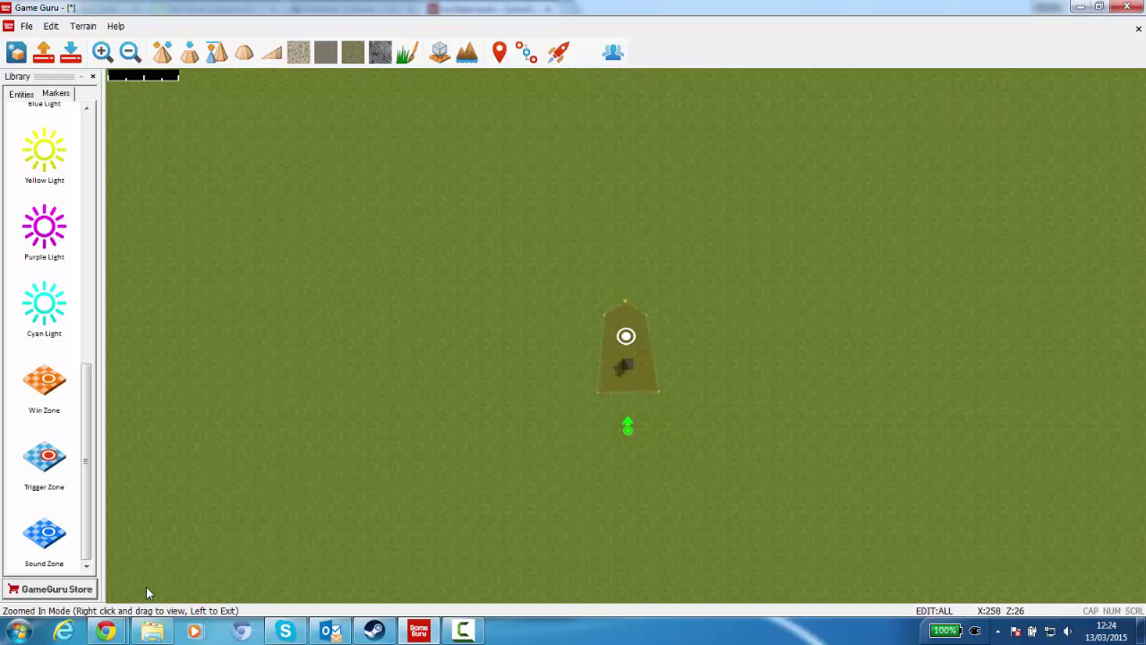
Save the level with Save As under the file name level1
left_click(19, 27)
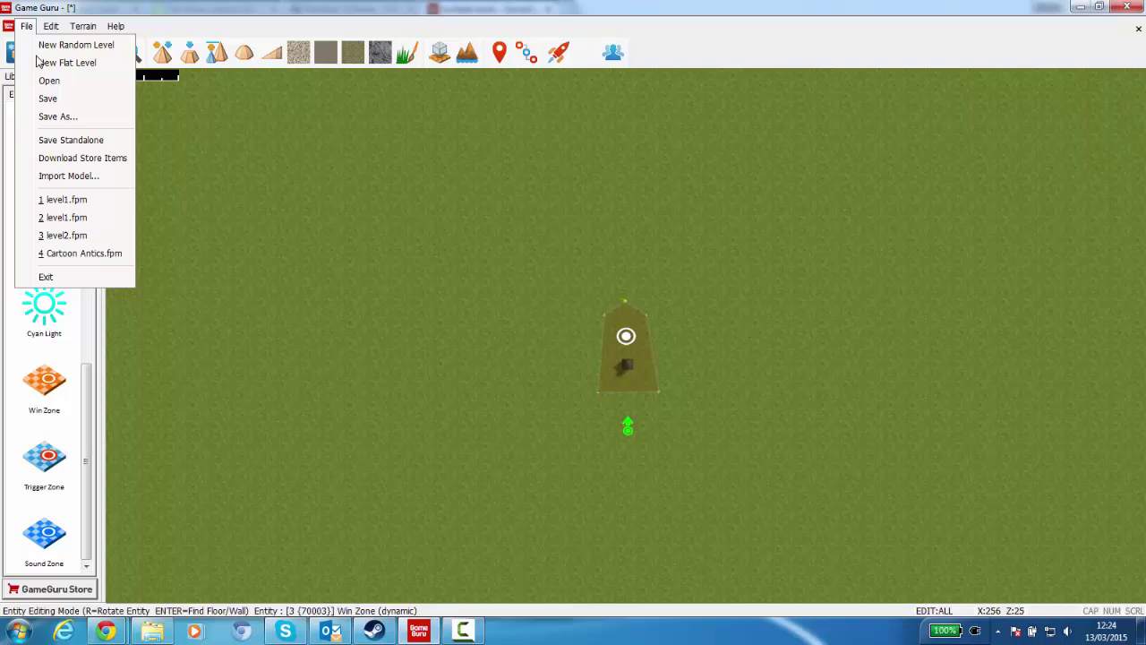
left_click(85, 116)
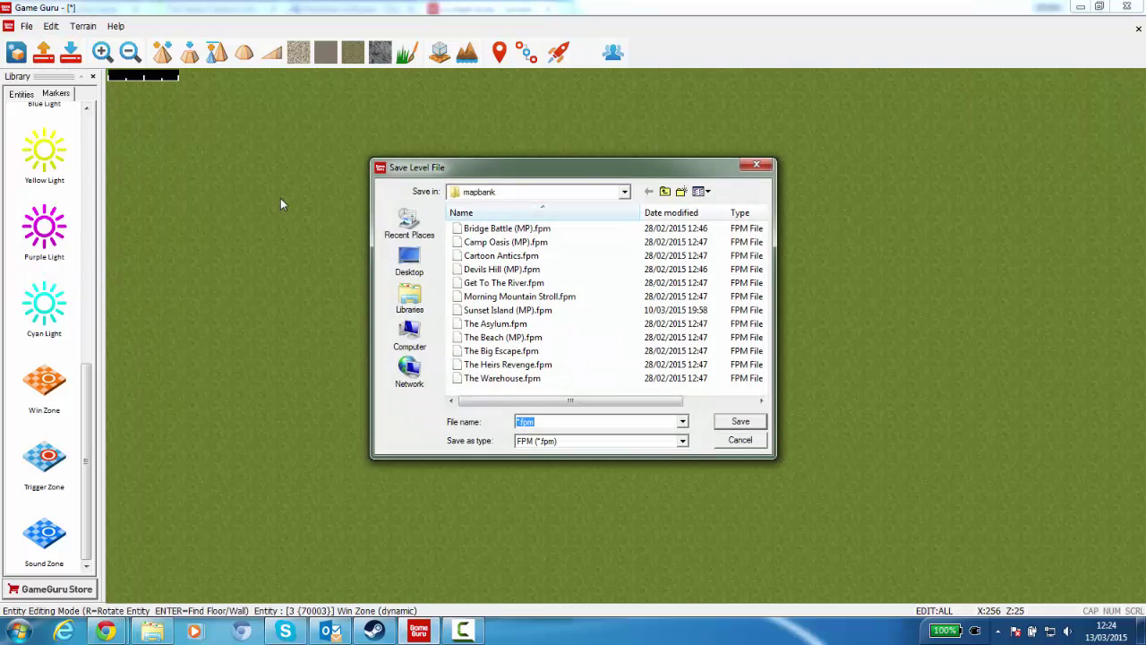
type("level1")
key("Return")
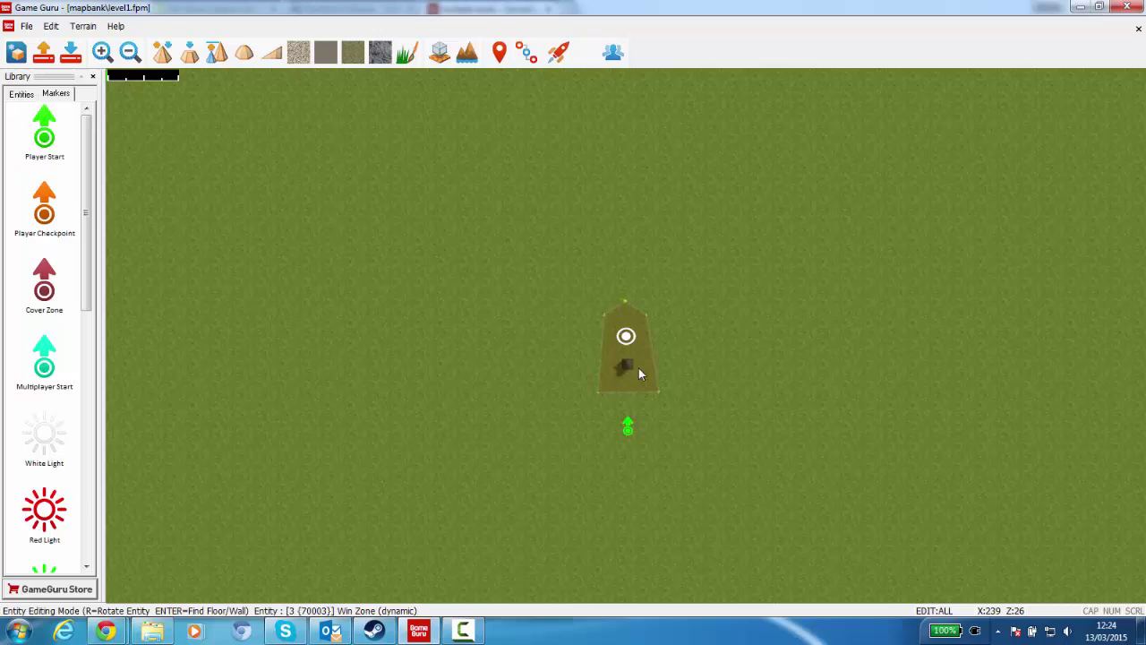
Delete the placed portaloo and add Portaloo 2 from the entity library to the level
left_click(625, 365)
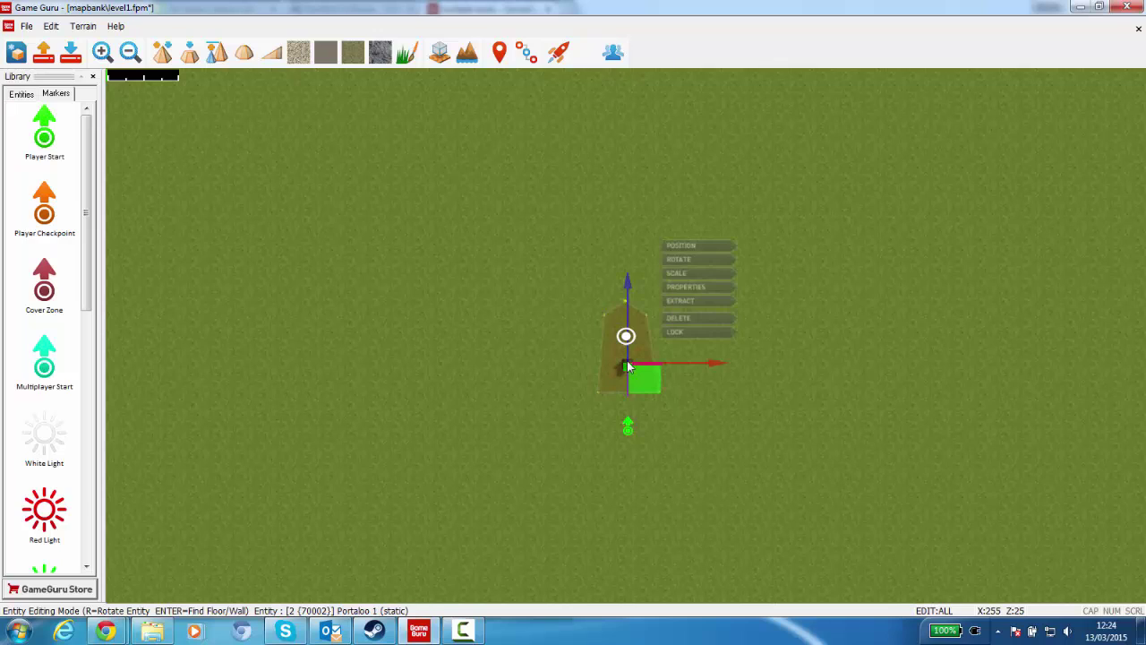
left_click(694, 319)
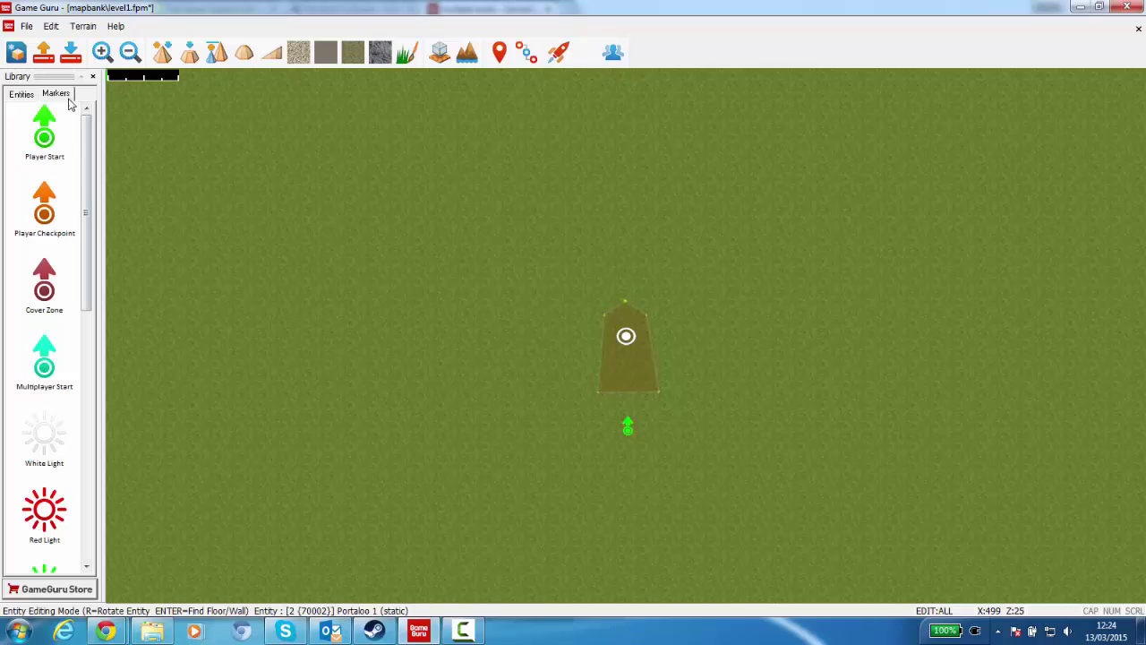
left_click(23, 97)
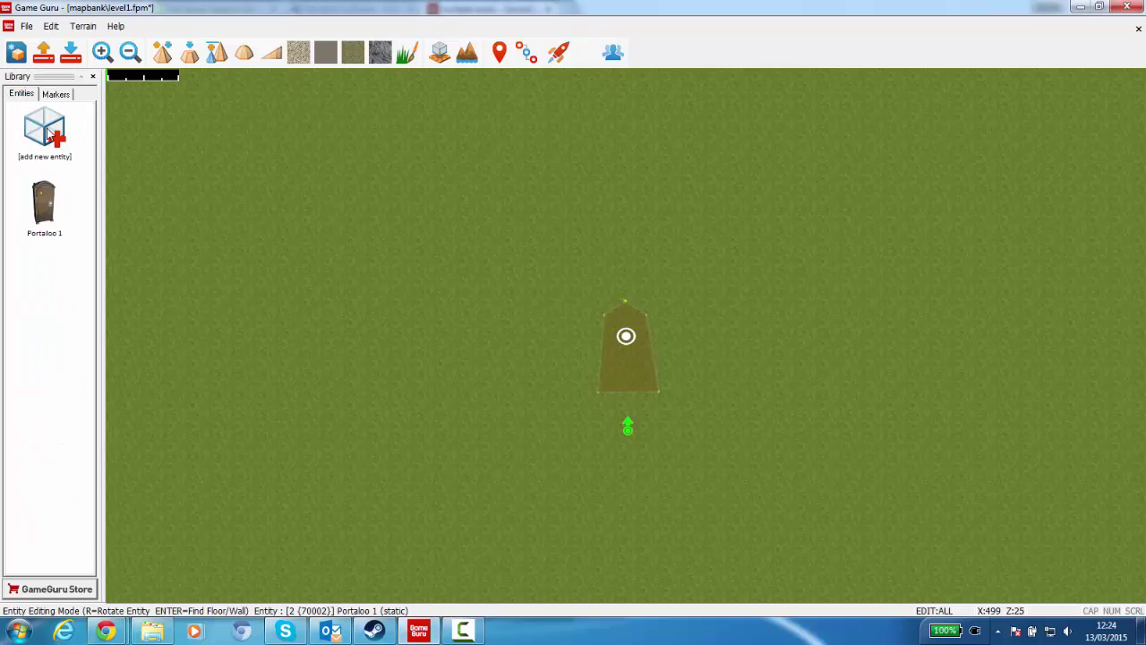
left_click(48, 136)
left_click(338, 204)
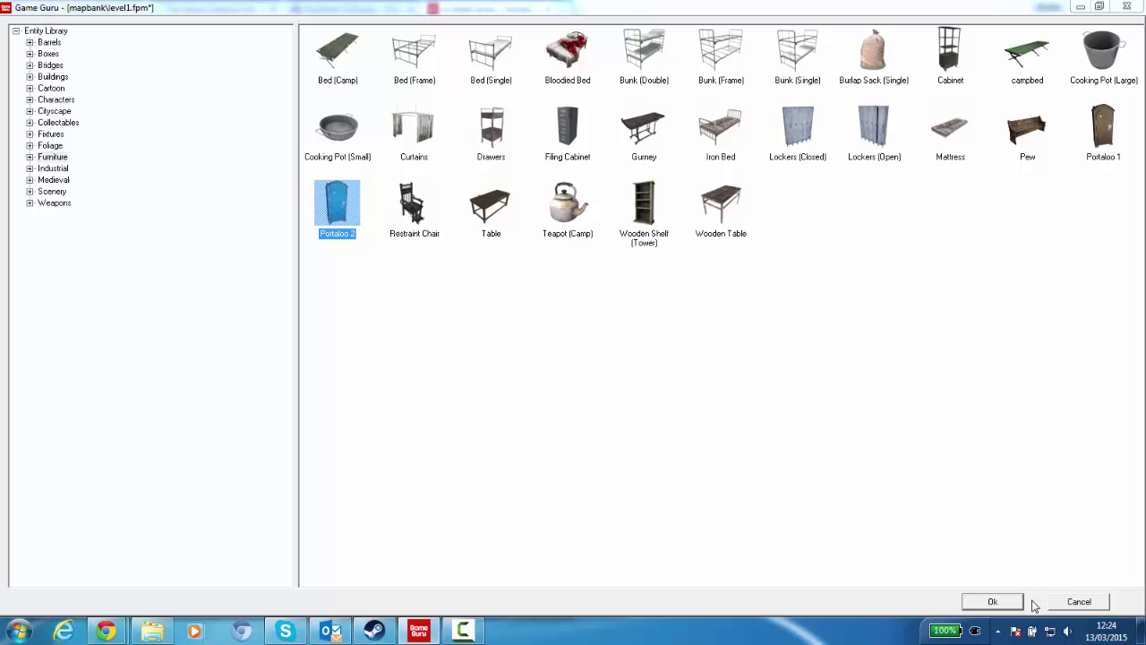
left_click(1023, 602)
left_click(627, 369)
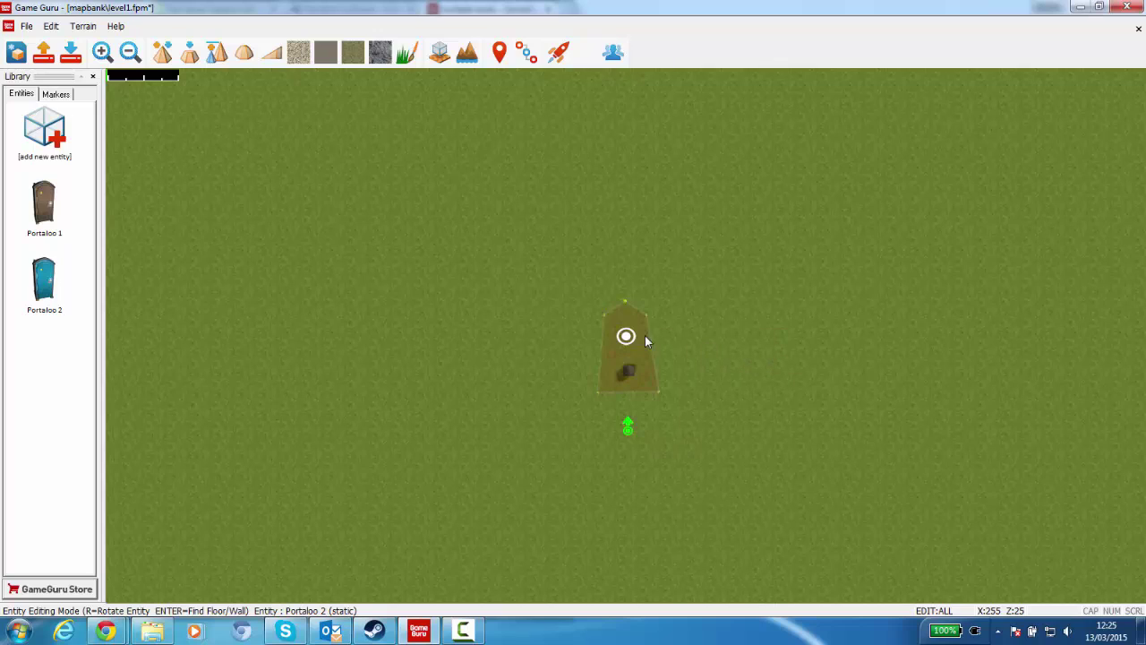
Place a Portaloo 2 inside the win zone and change the zone's If Used from level2 to level1
left_click(42, 294)
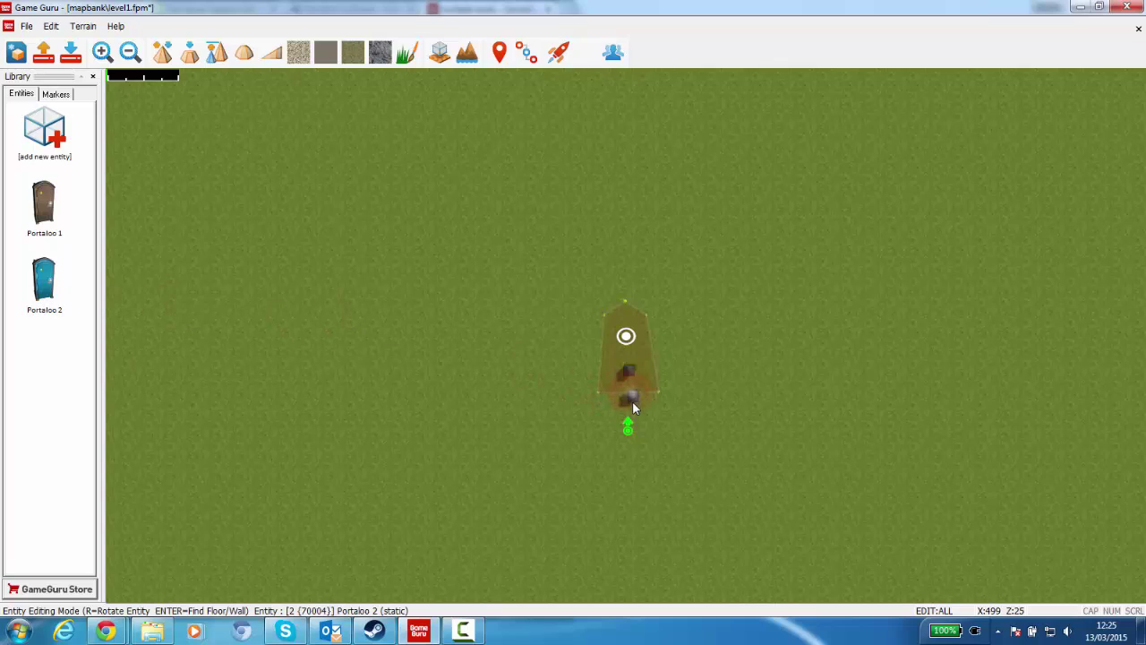
left_click(631, 407)
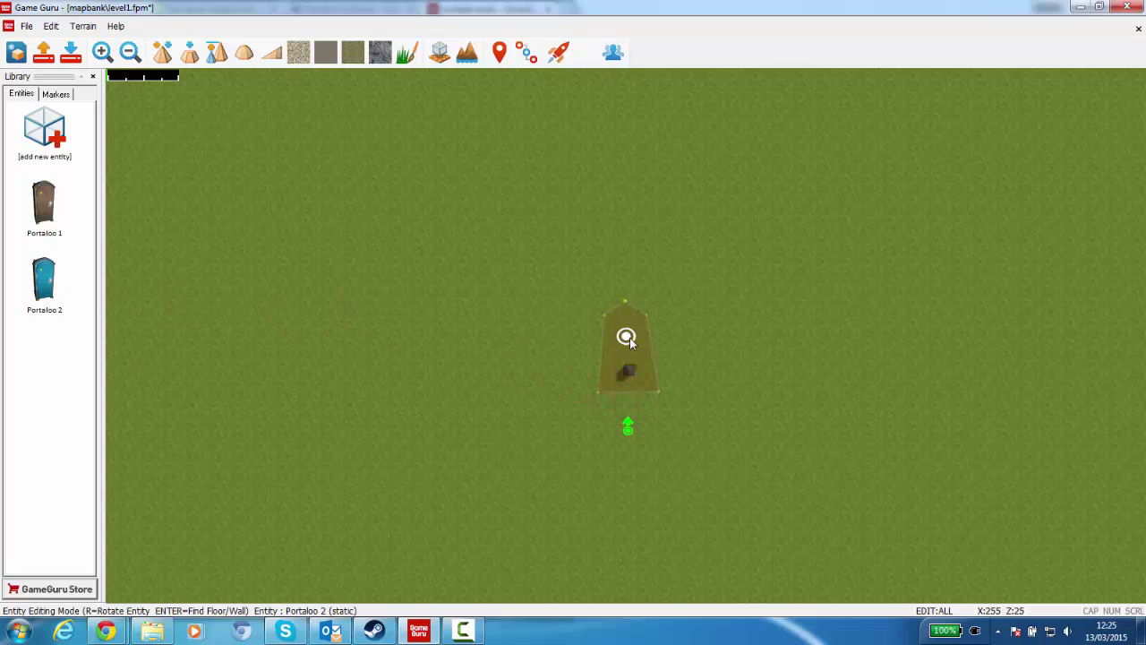
left_click(626, 338)
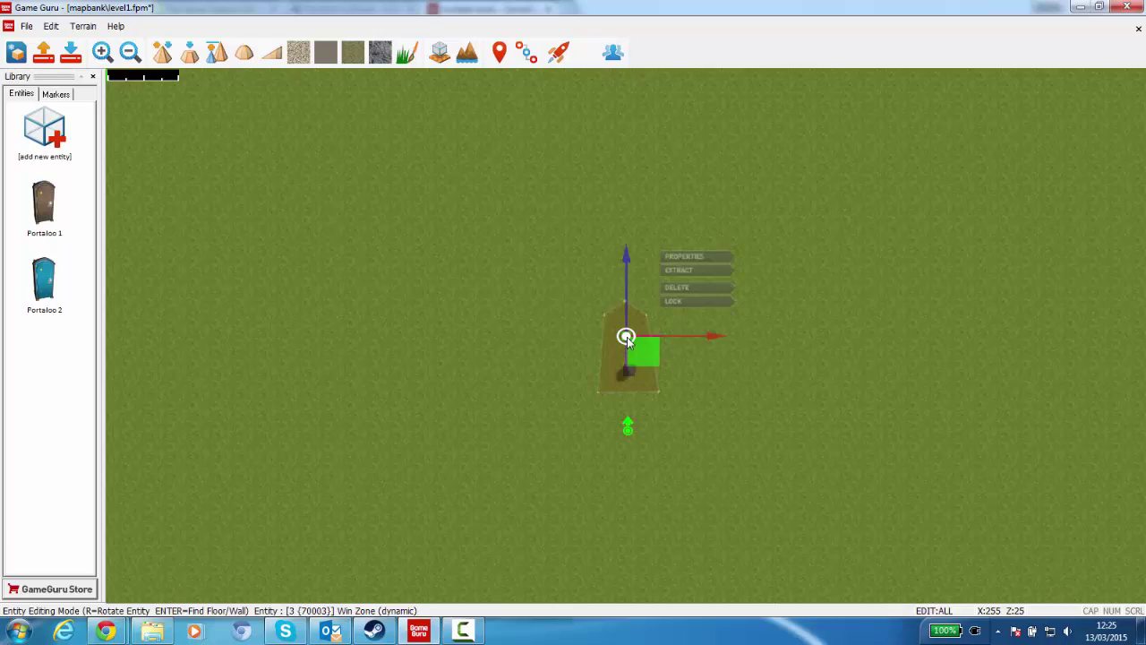
left_click(691, 257)
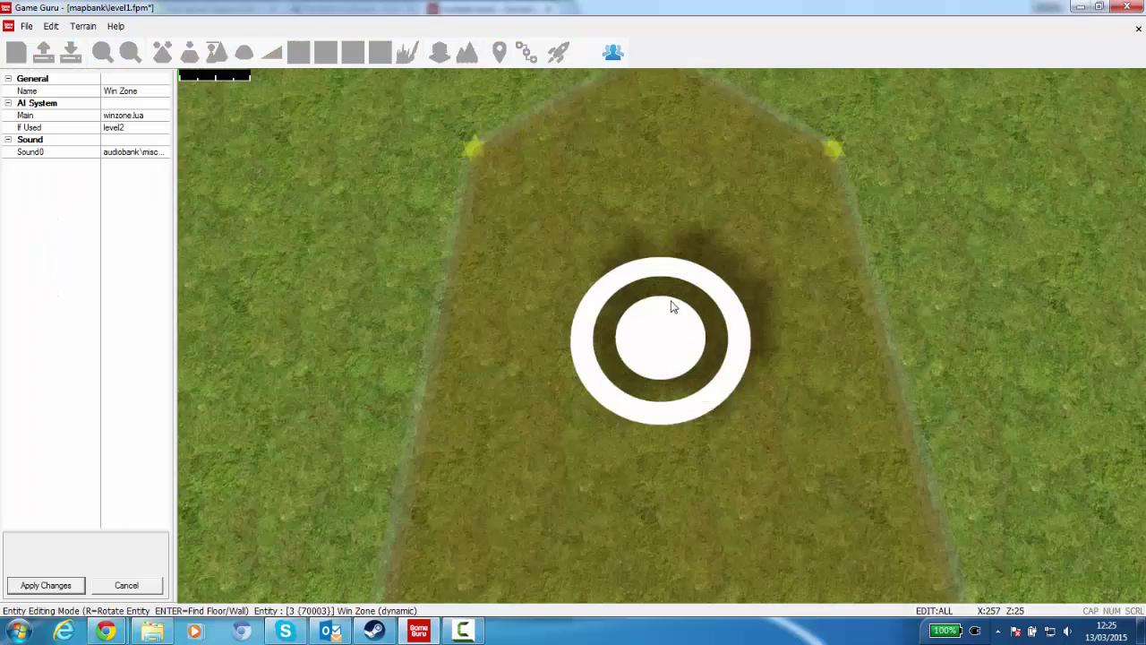
left_click(156, 131)
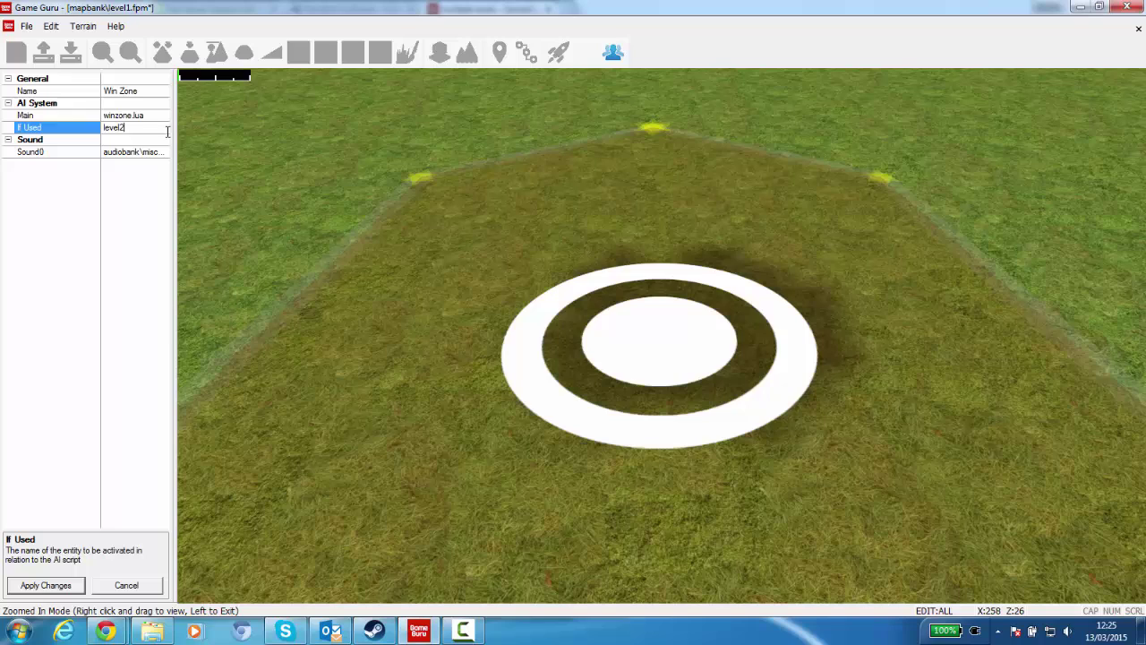
key("BackSpace")
type("1")
left_click(55, 586)
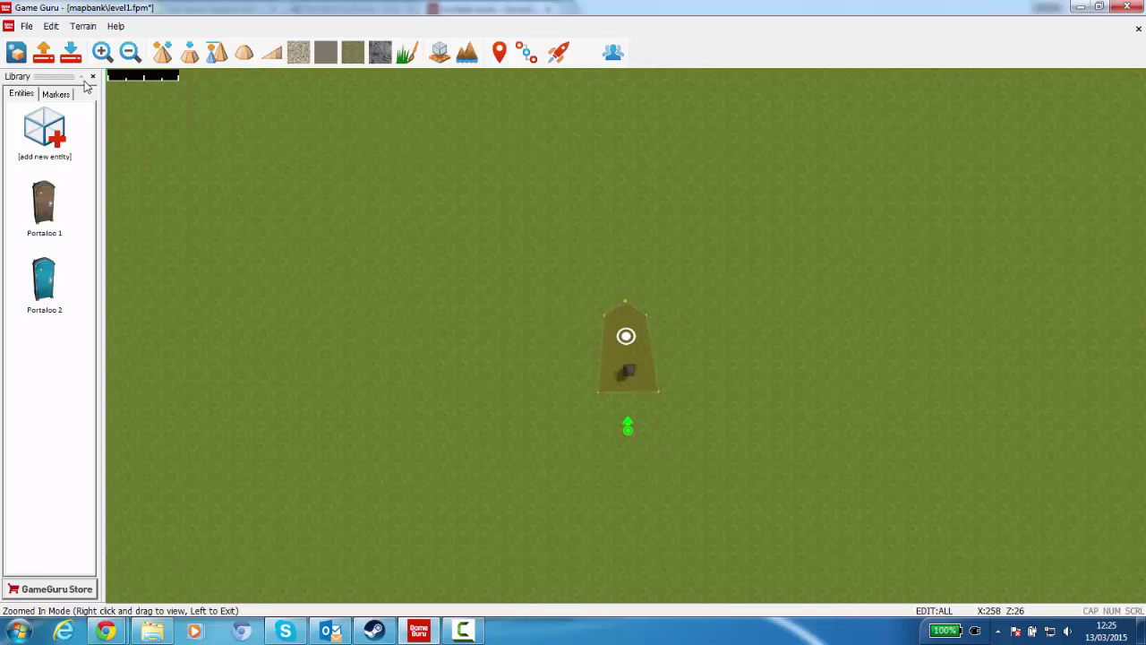
Save a copy of the level with Save As under the file name level2
left_click(34, 27)
left_click(81, 118)
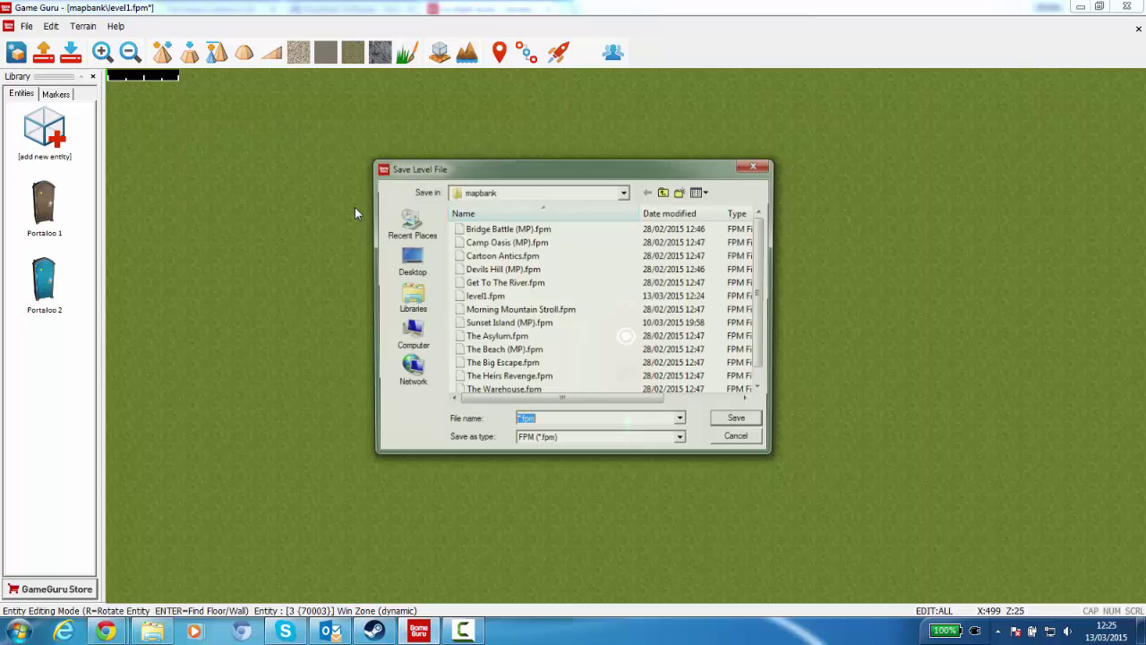
type("level1")
key("BackSpace")
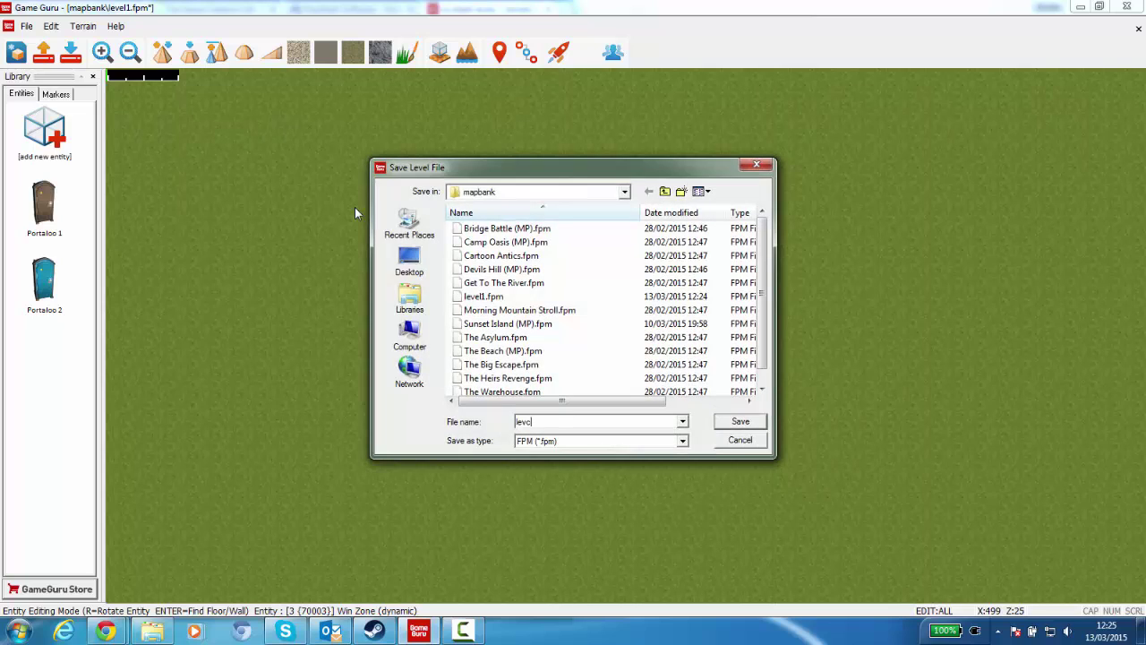
type("2")
left_click(737, 422)
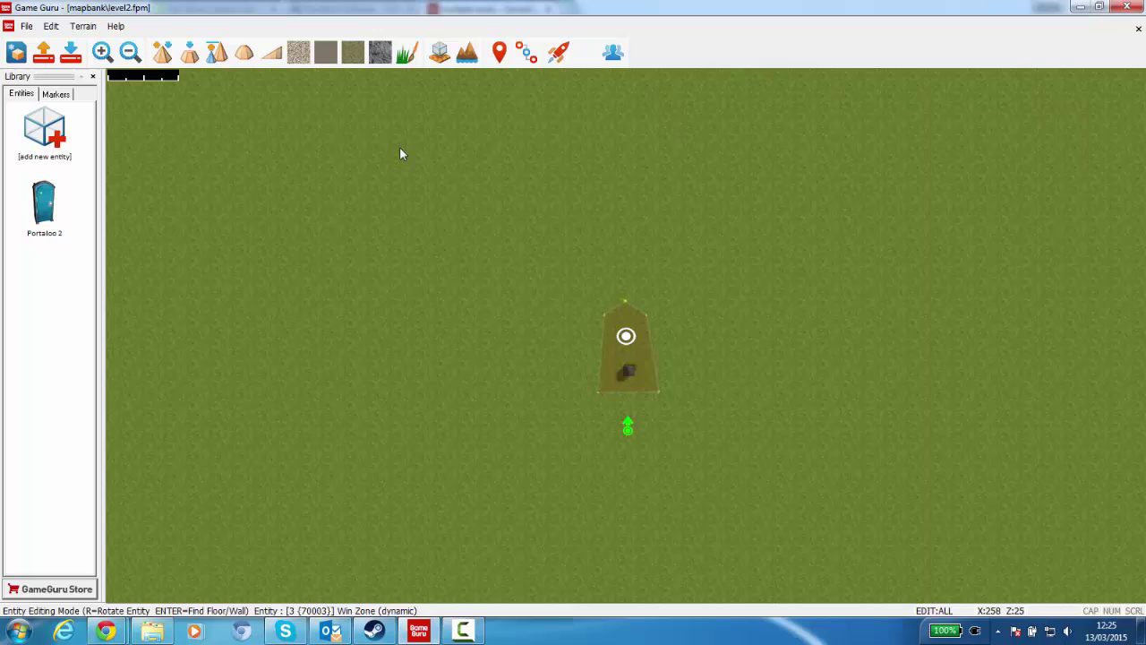
Reopen the recent level1.fpm and launch it as a test game
left_click(27, 26)
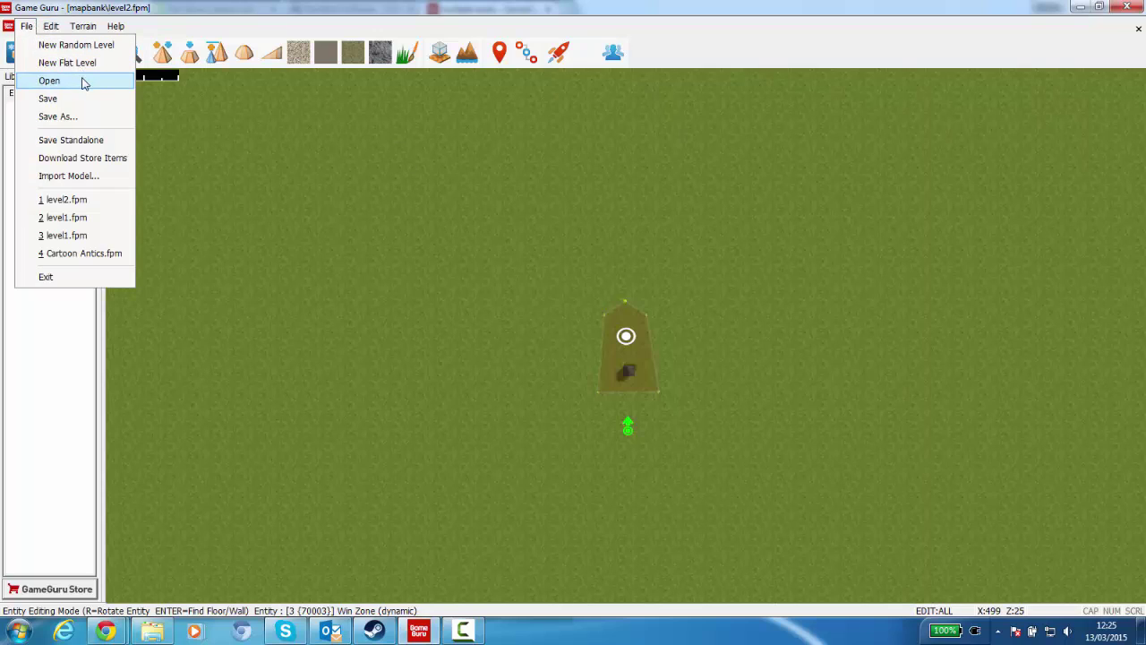
left_click(87, 219)
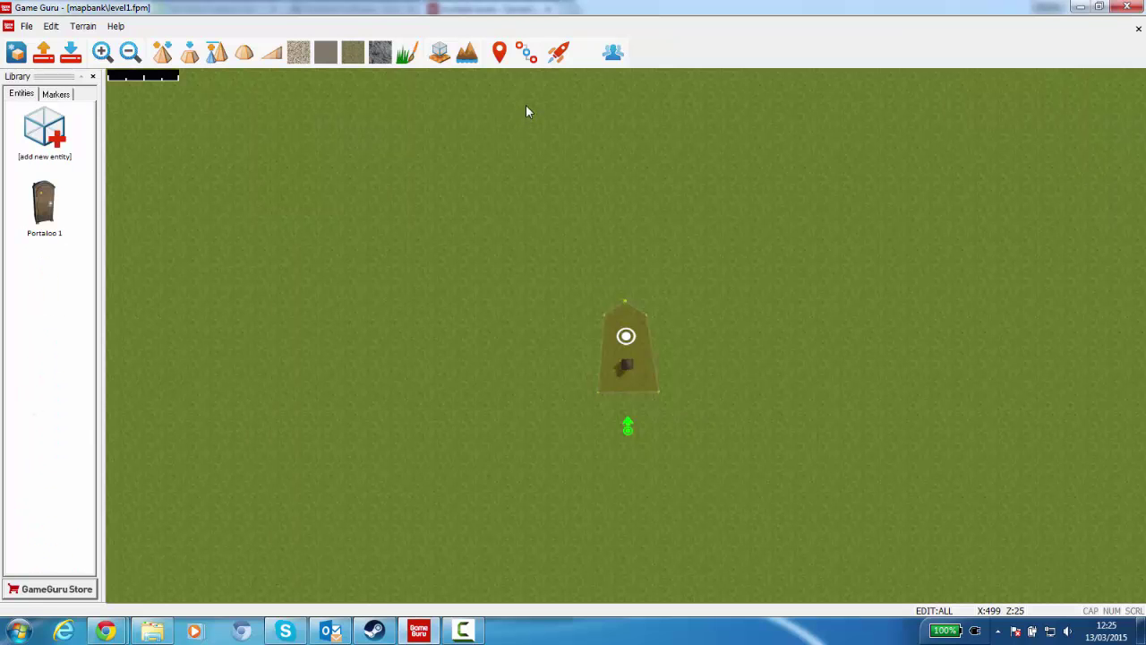
left_click(559, 52)
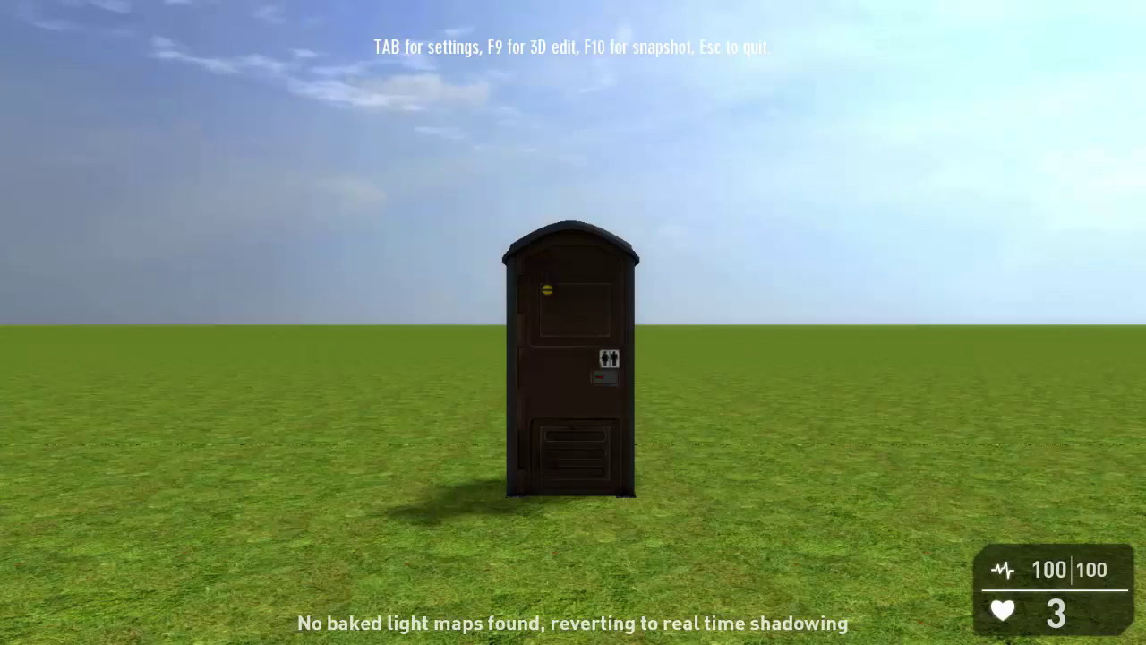
Walk into the brown portaloo to trigger 'Jump To Level : level2', then exit the test
key("w")
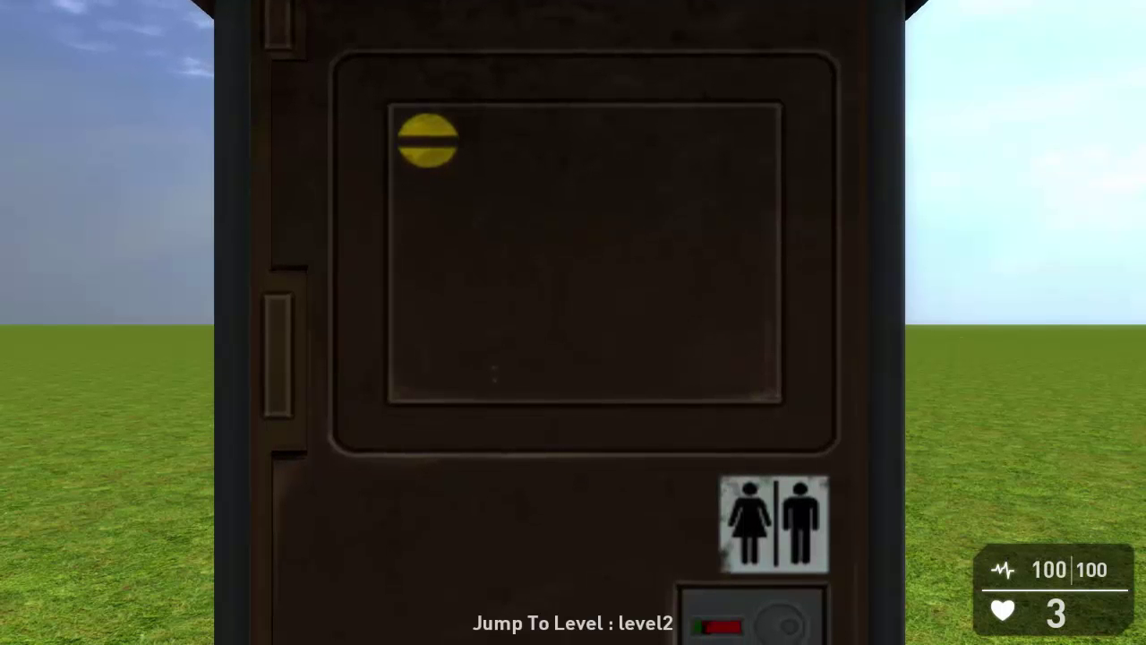
key("Escape")
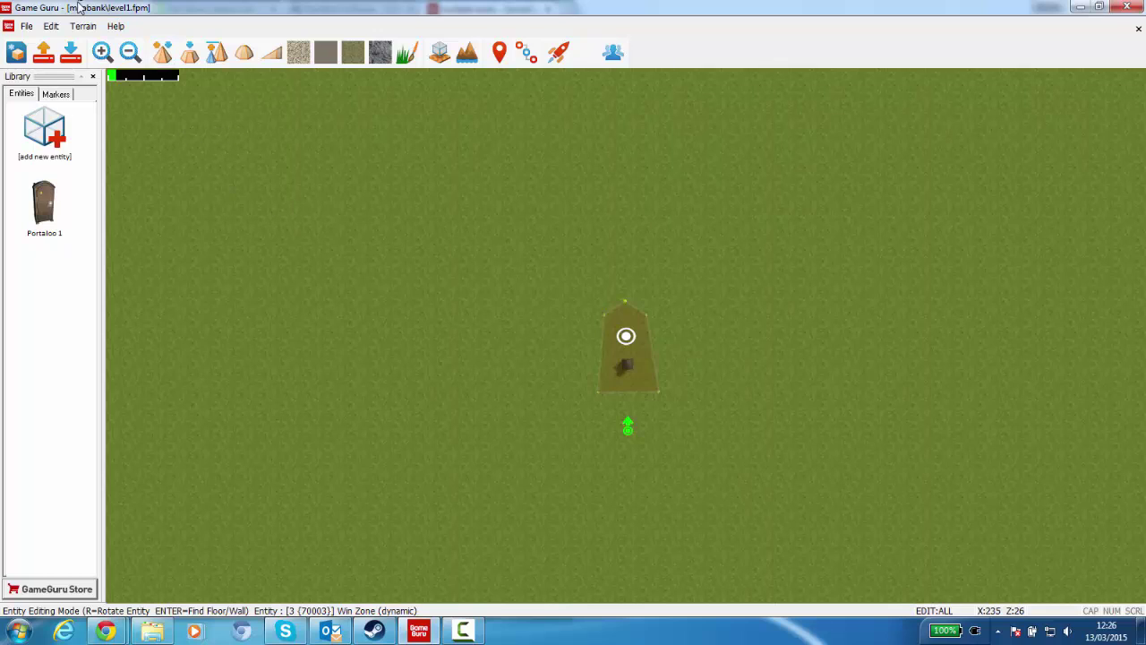
Export level1 as a standalone game from the File menu's Save Standalone option
left_click(26, 27)
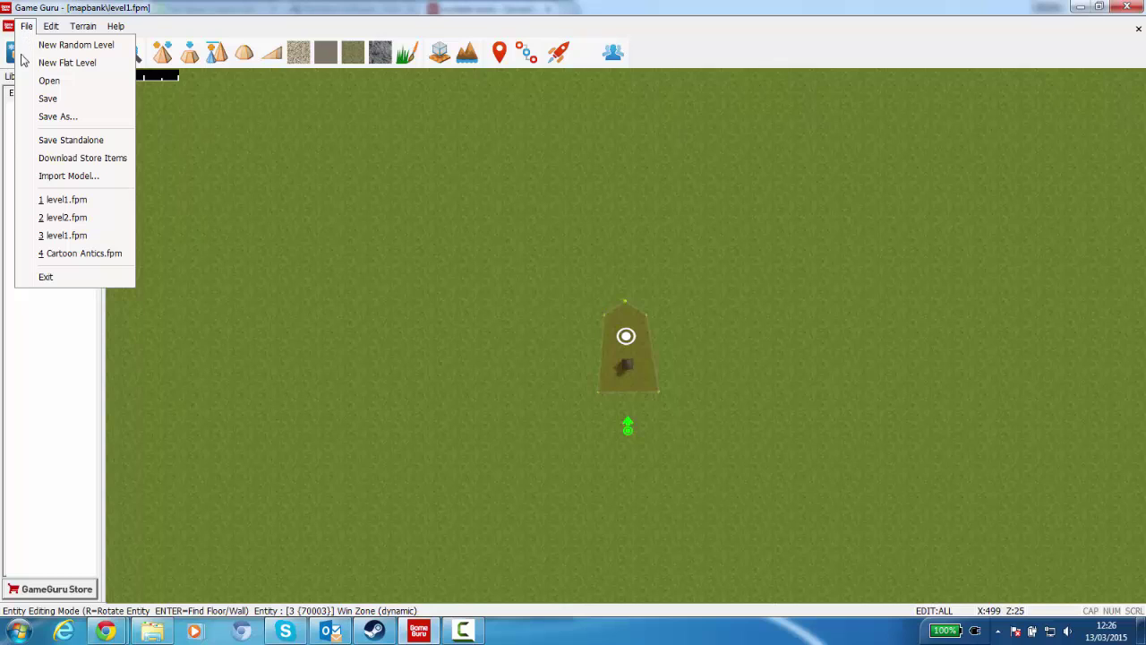
left_click(70, 141)
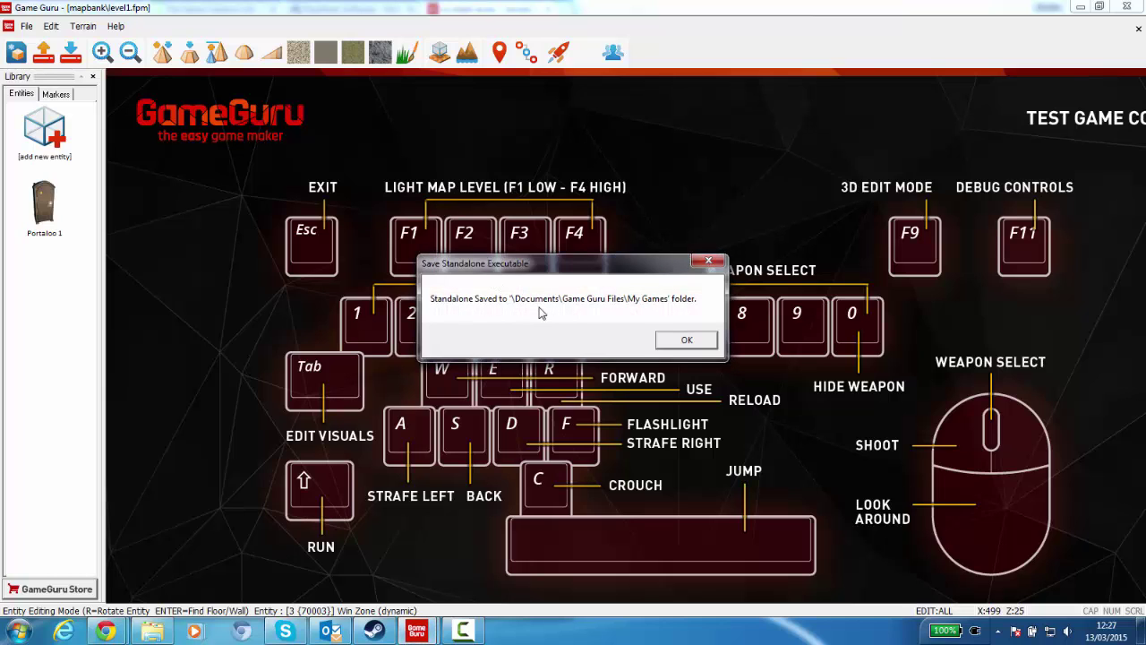
Dismiss the 'Standalone Saved' message and run level1.exe from My Games\level1
left_click(685, 342)
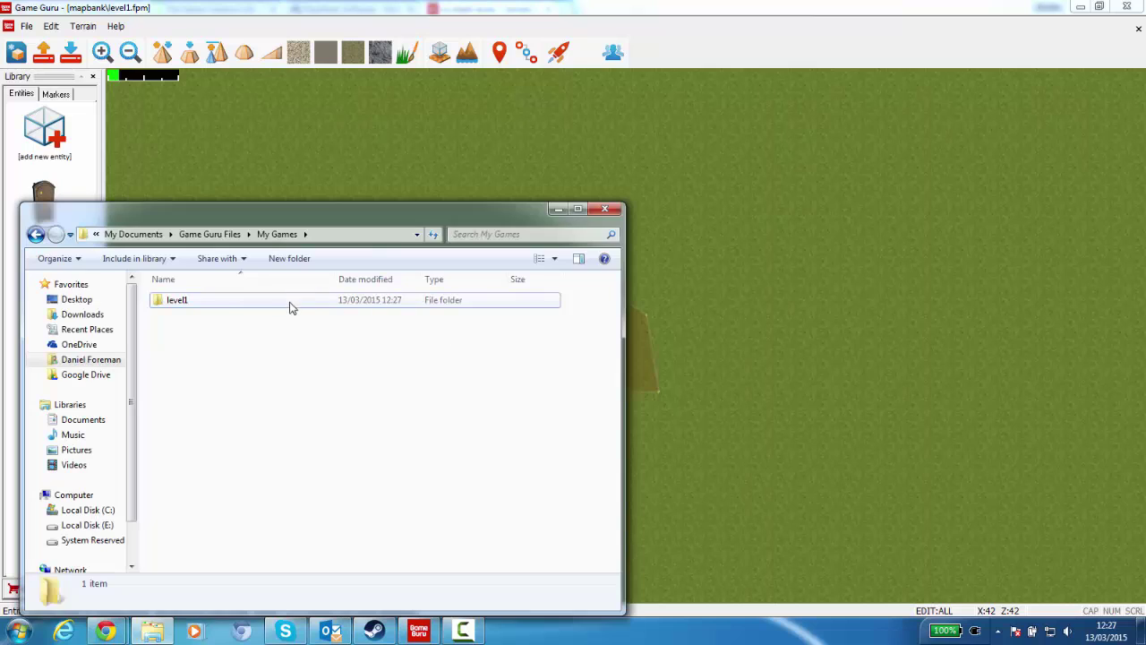
double_click(207, 304)
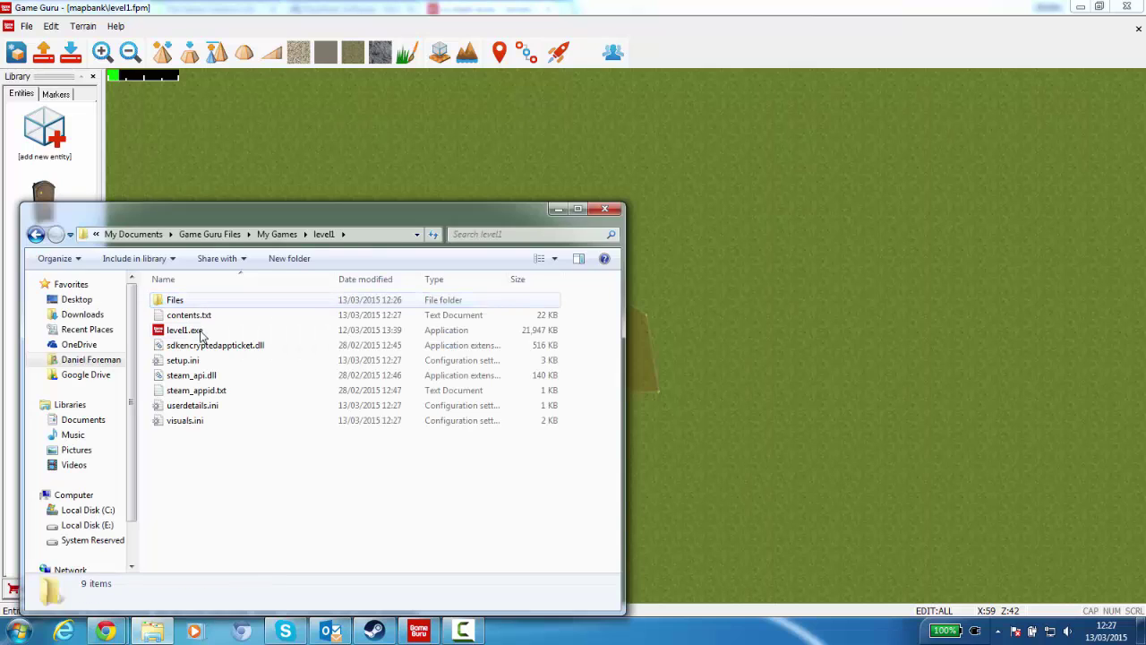
double_click(185, 330)
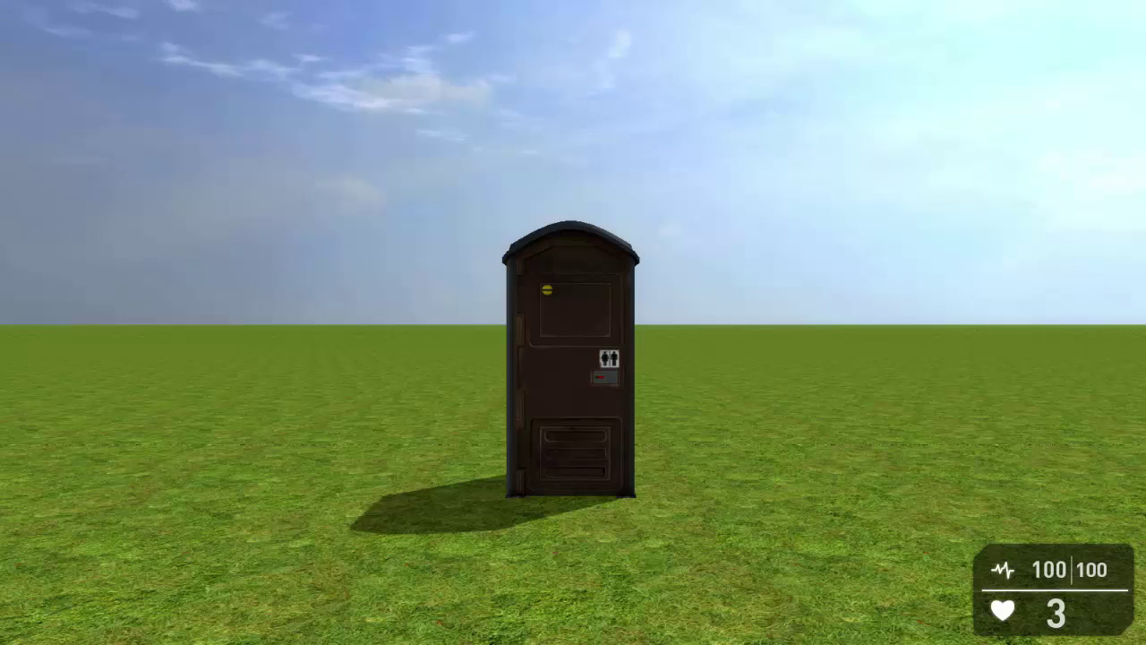
Walk forward into the brown portaloo to load level2
key("w")
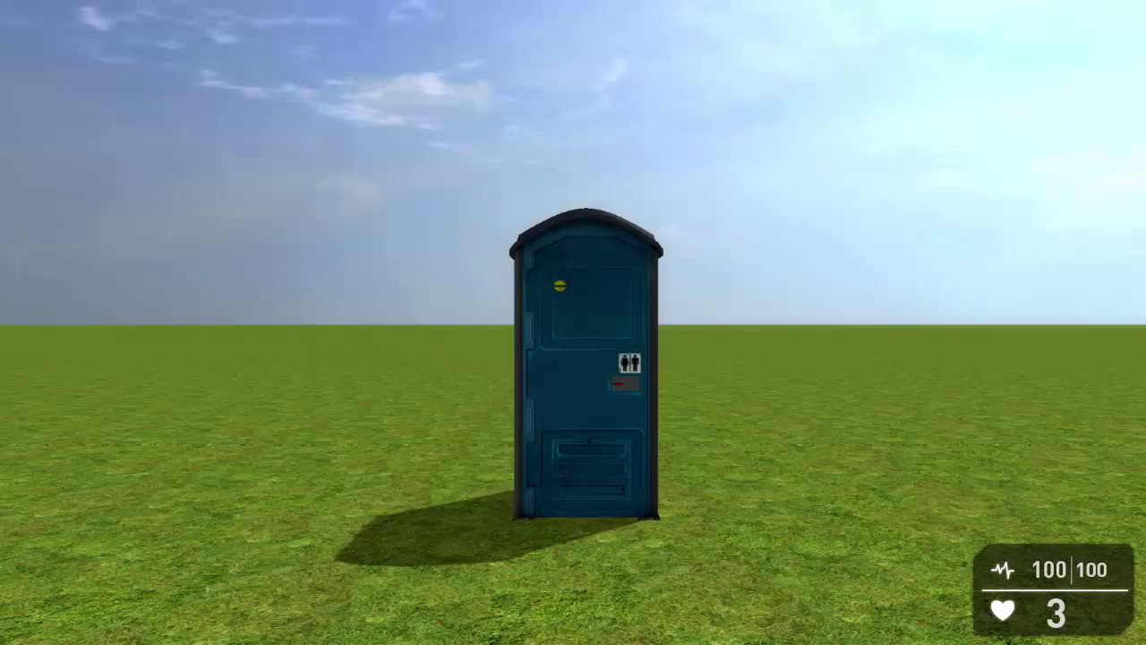
Walk forward in level2 up to the blue portaloo's door
key("w")
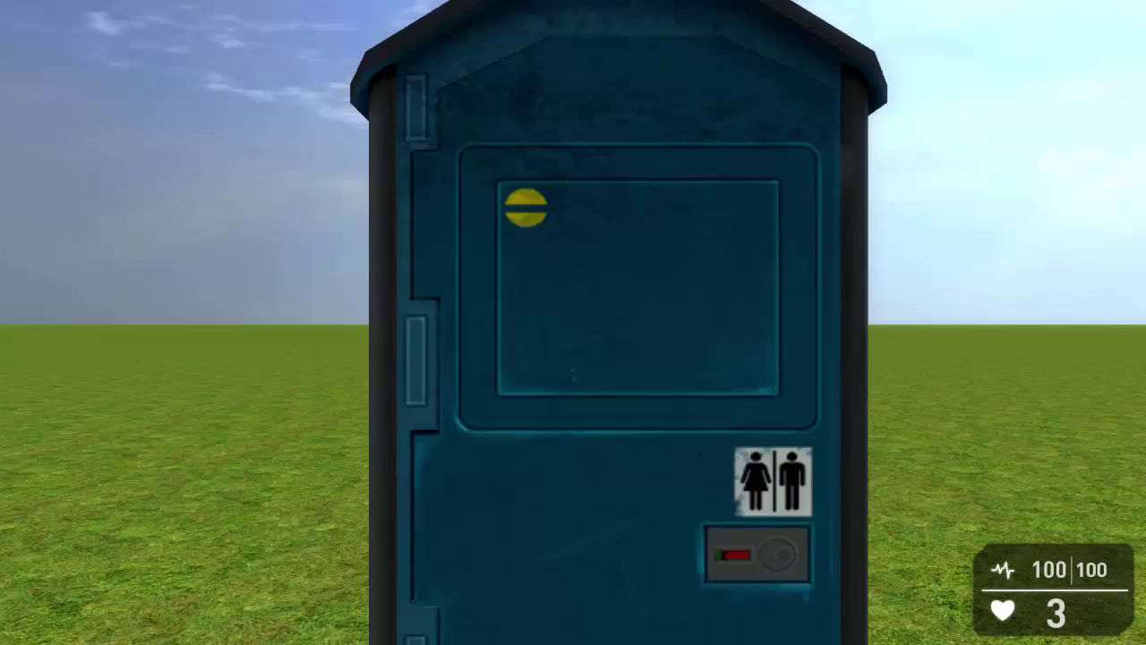